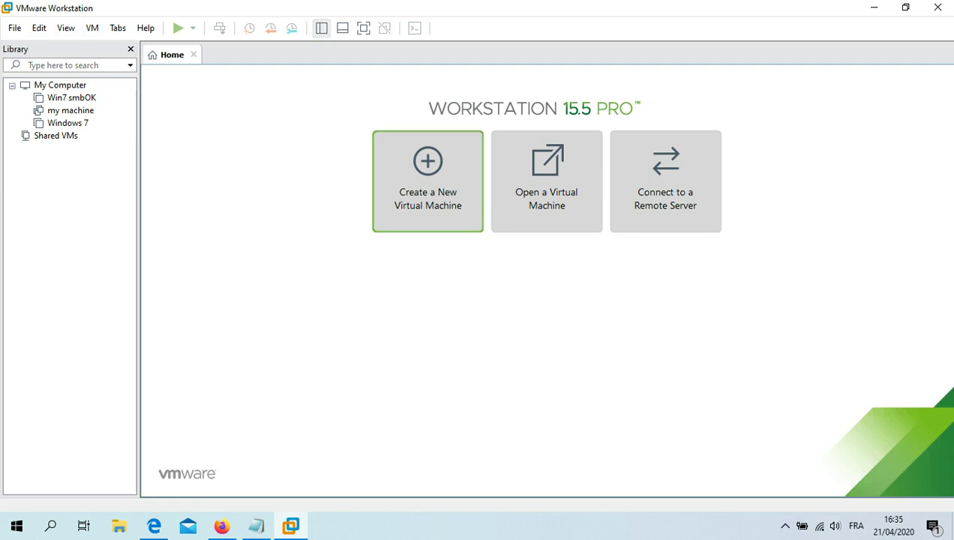
- Start the New Virtual Machine wizard and choose to install from an installer disc image file
click(428, 180)
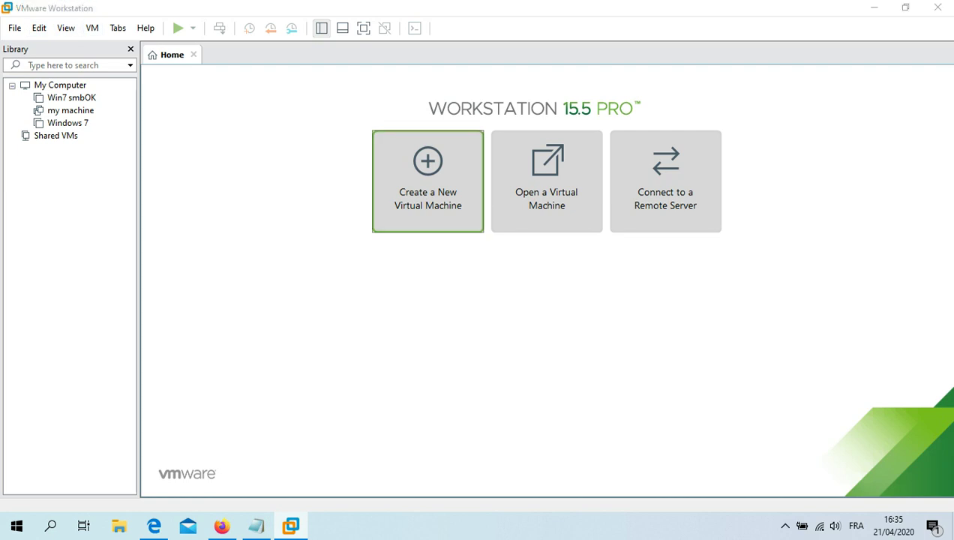
key(Return)
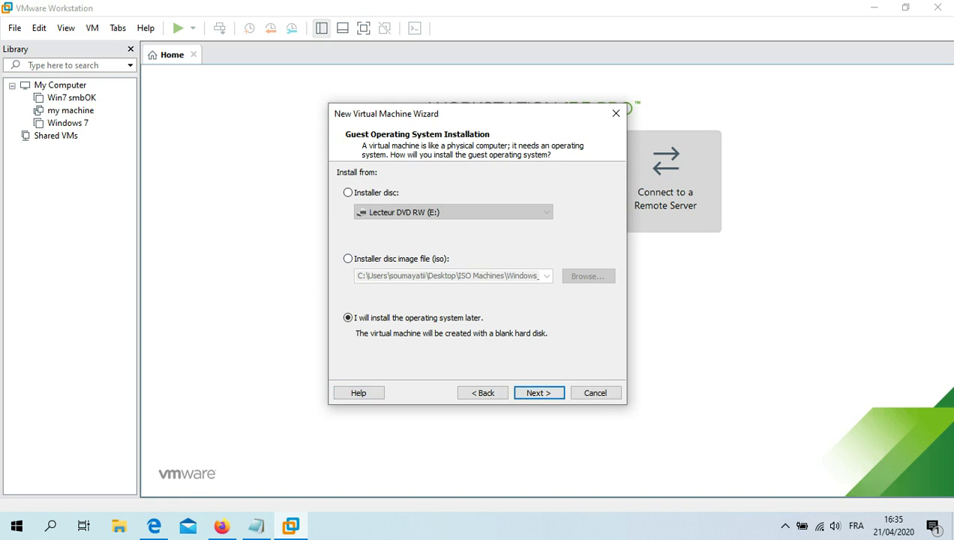
click(347, 258)
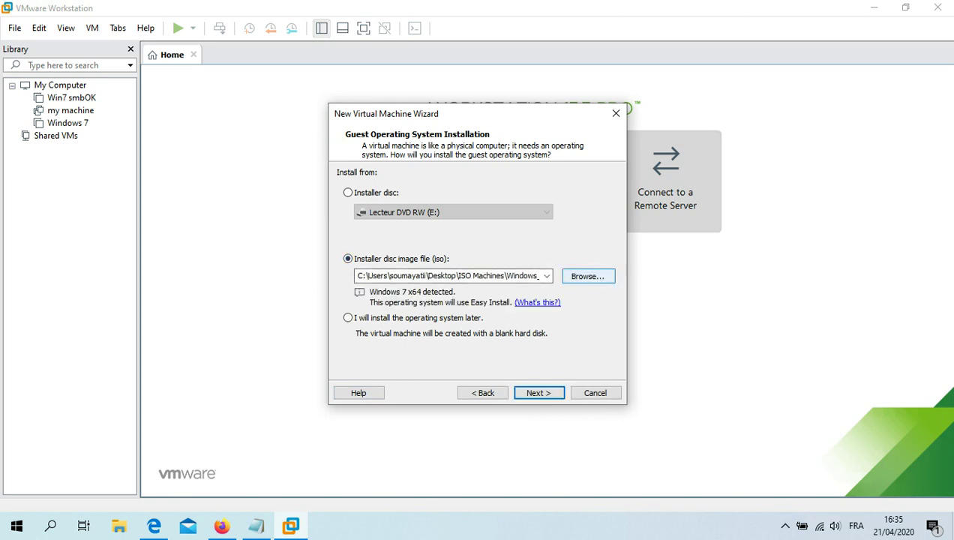
- Select ubuntu-18.04.3-desktop-amd64.iso as the installer image and continue to Easy Install
click(587, 276)
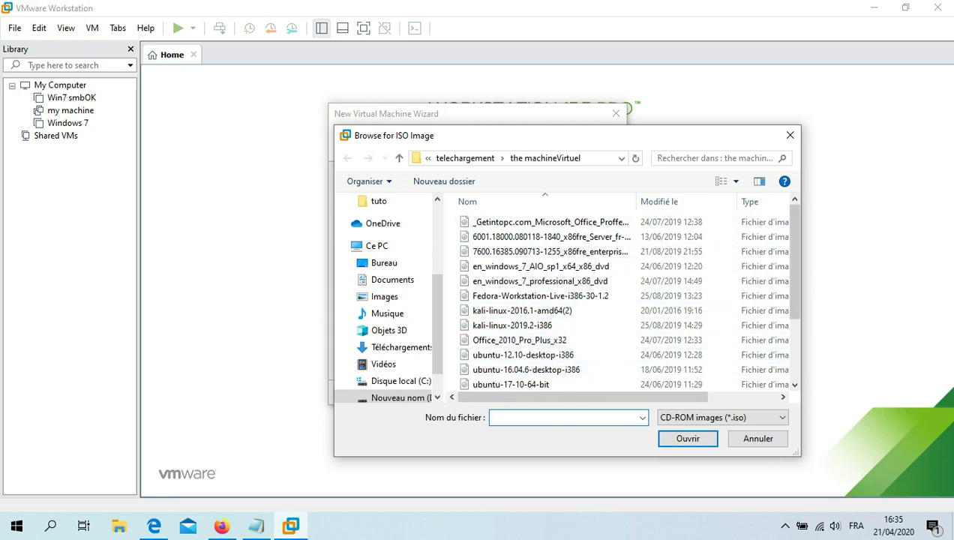
scroll(536, 315, down, 2)
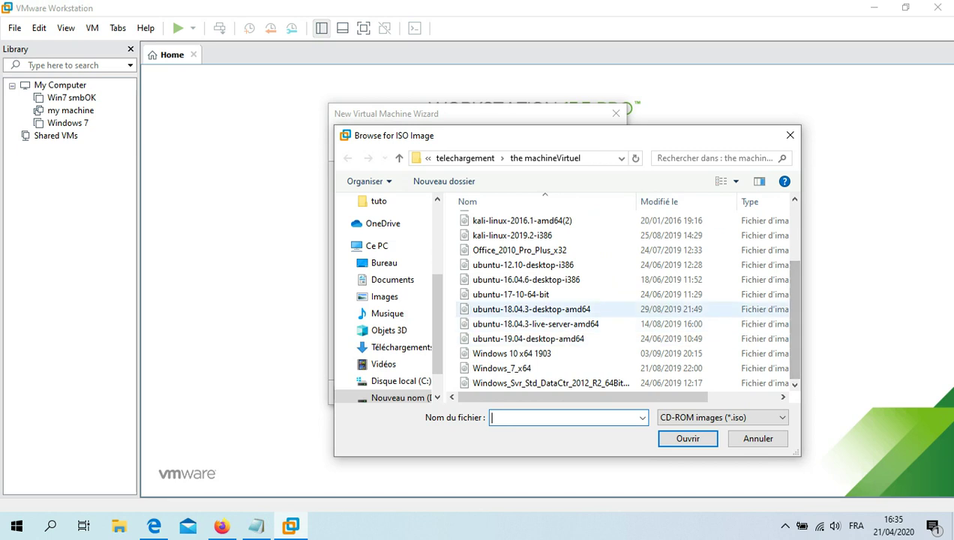
click(531, 309)
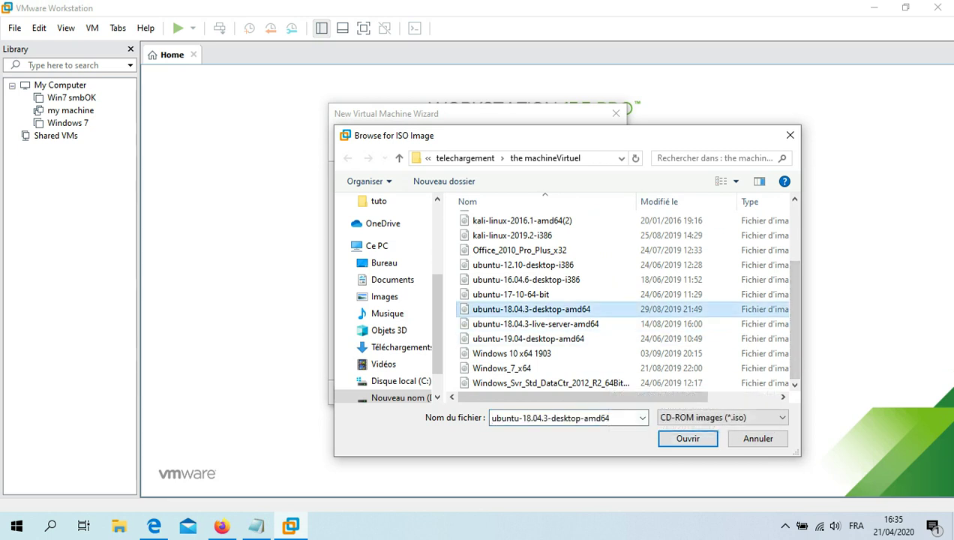
click(687, 439)
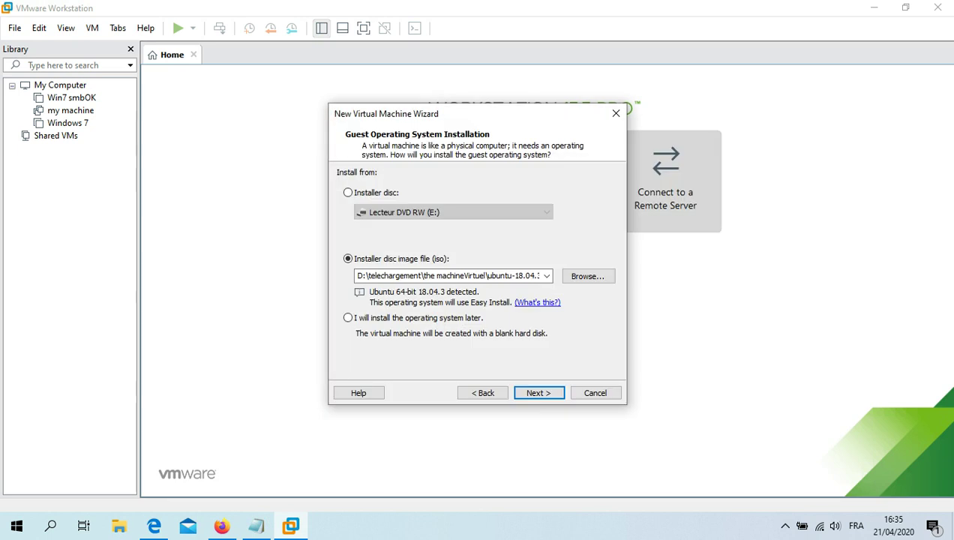
click(539, 393)
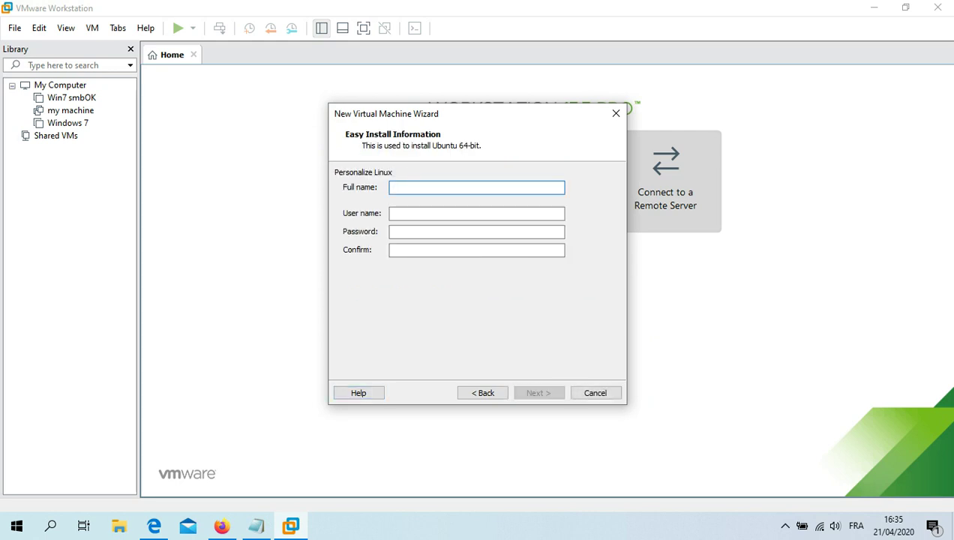
- Enter the Easy Install full name, user name, password and password confirmation, then submit
text(m1)
click(476, 213)
text(youe)
key(BackSpace)
text(r_no)
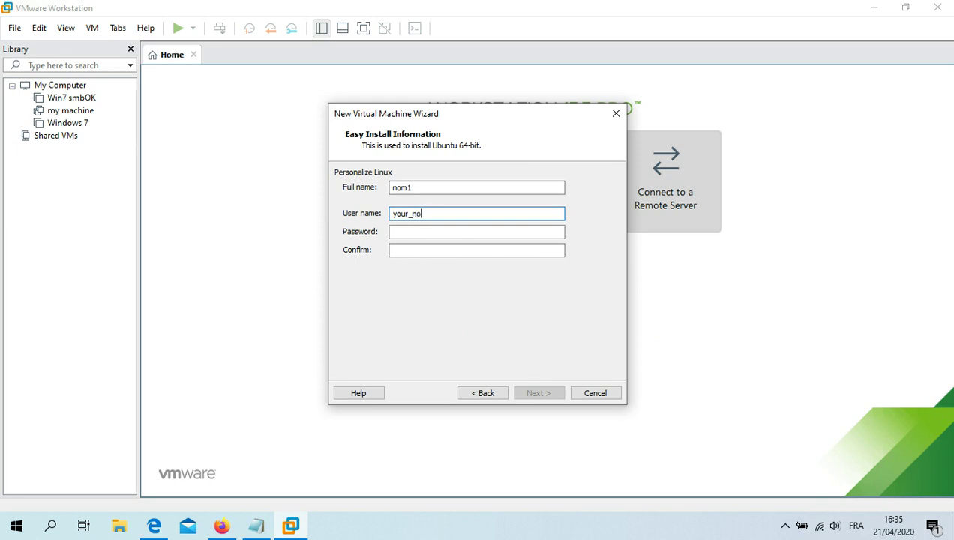
key(BackSpace)
text(ame)
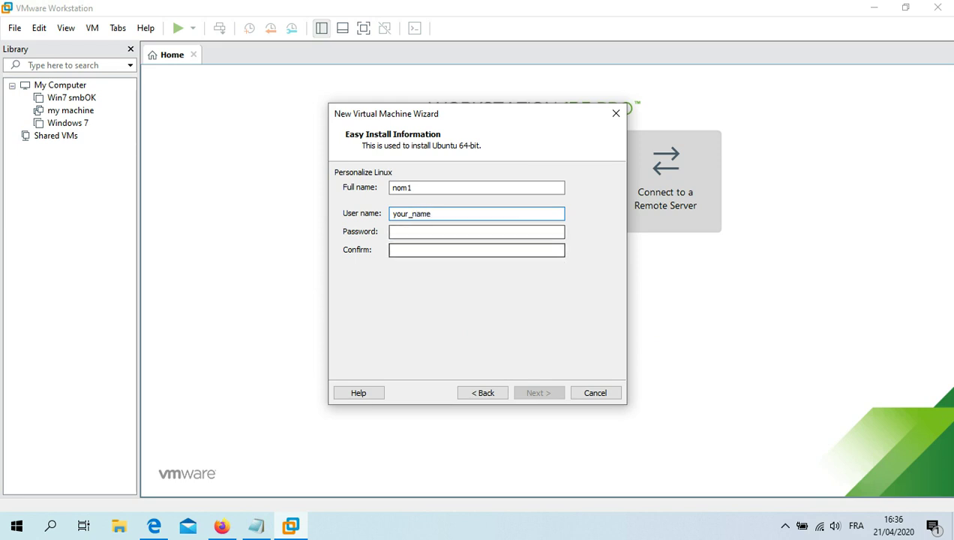
click(476, 232)
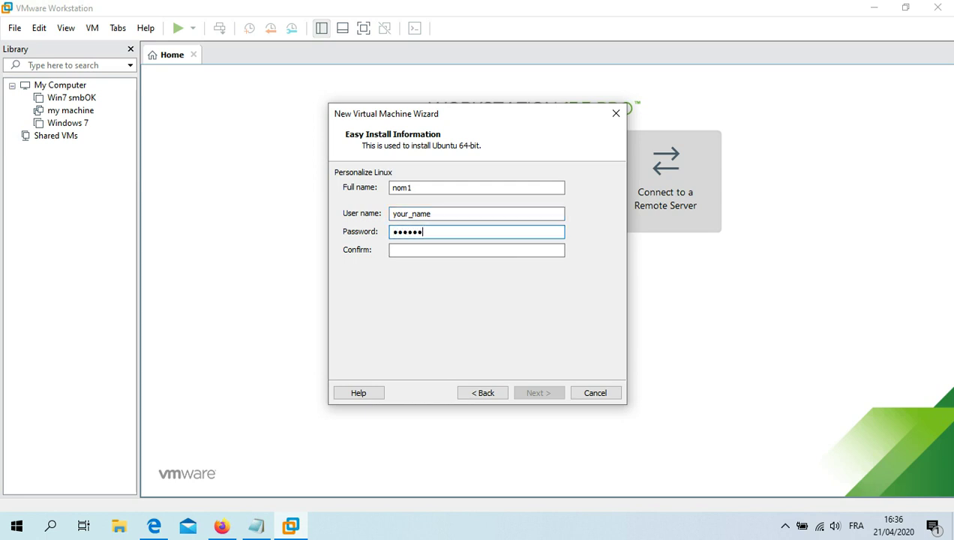
click(476, 250)
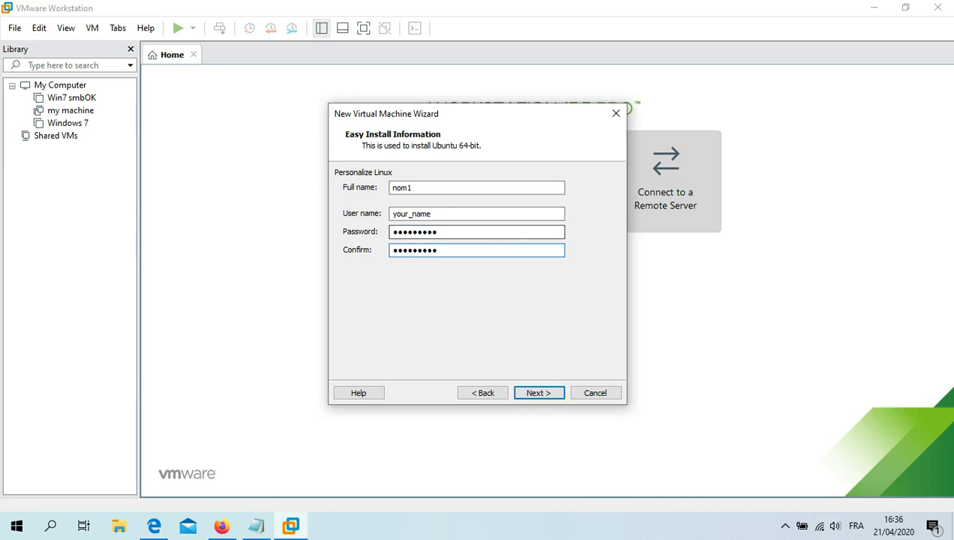
key(Return)
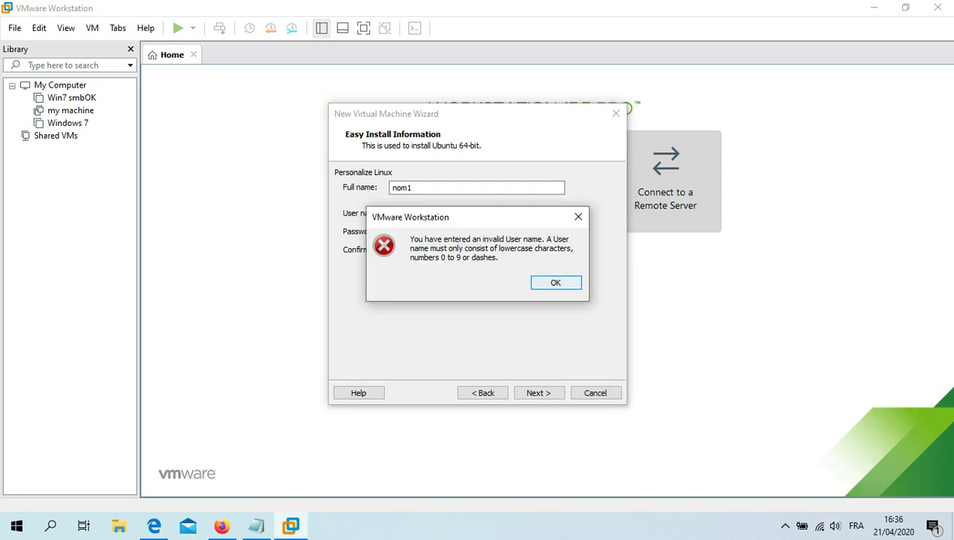
- Fix the rejected details by removing the full name's trailing 1 and the user name's underscore
key(Return)
key(shift+Tab)
key(shift+Tab)
key(shift+Tab)
key(shift+Tab)
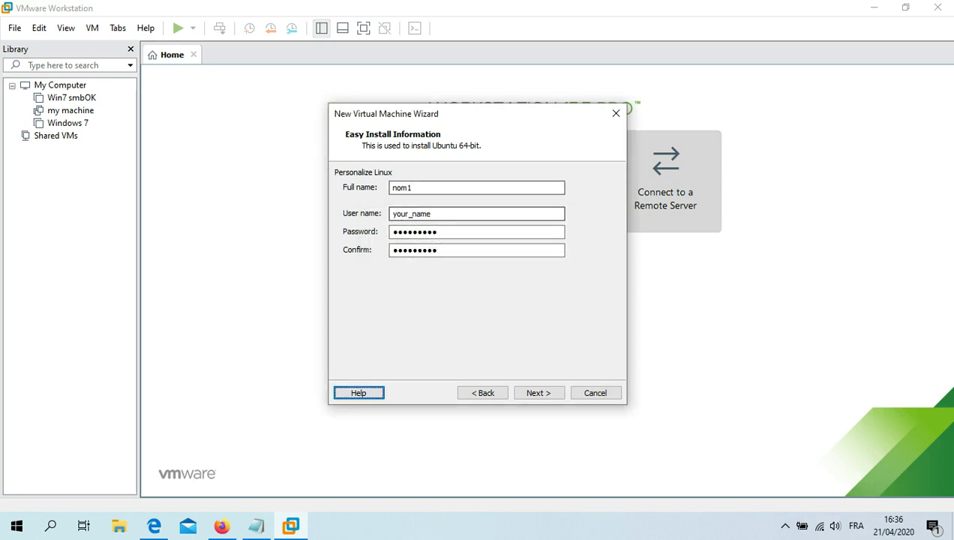
key(End)
key(BackSpace)
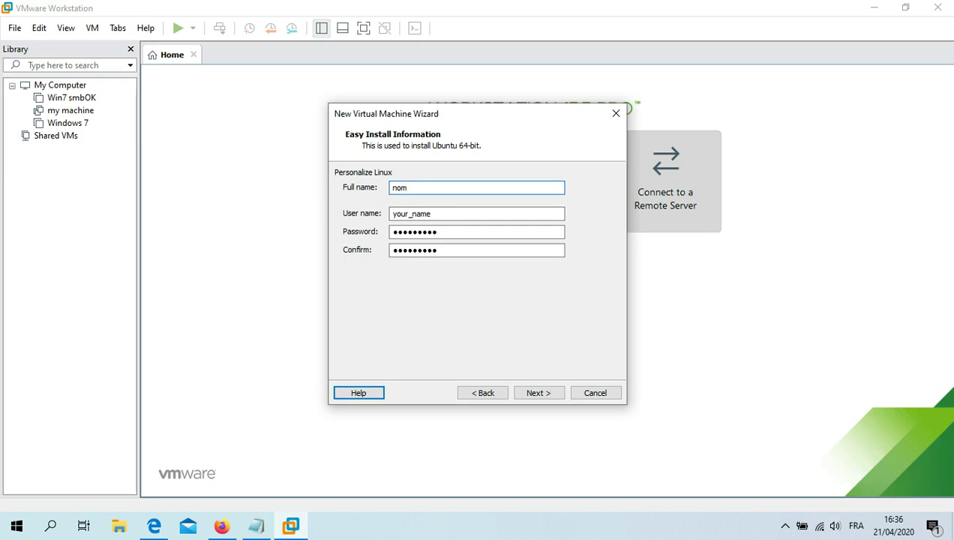
key(Tab)
key(Tab)
key(Tab)
key(Tab)
key(Tab)
key(Tab)
key(Return)
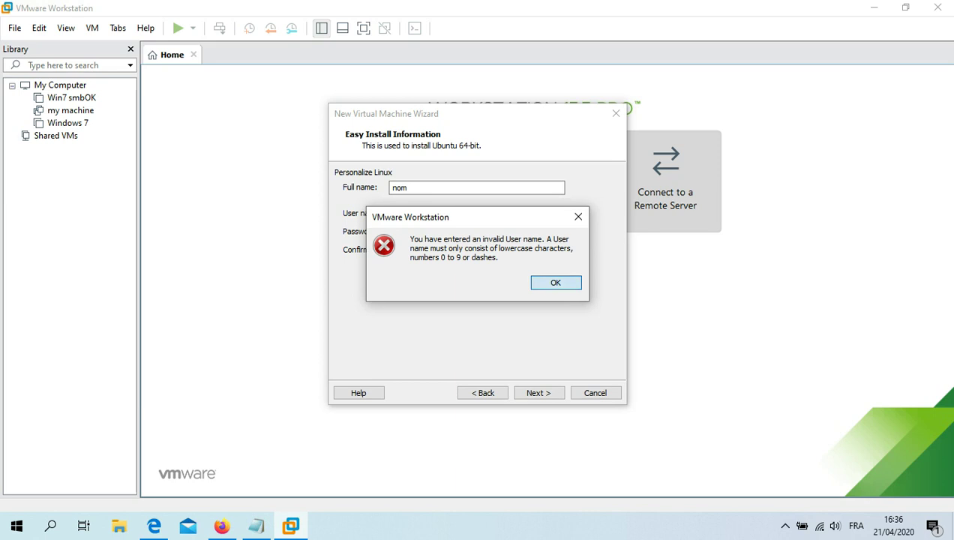
key(Return)
click(416, 214)
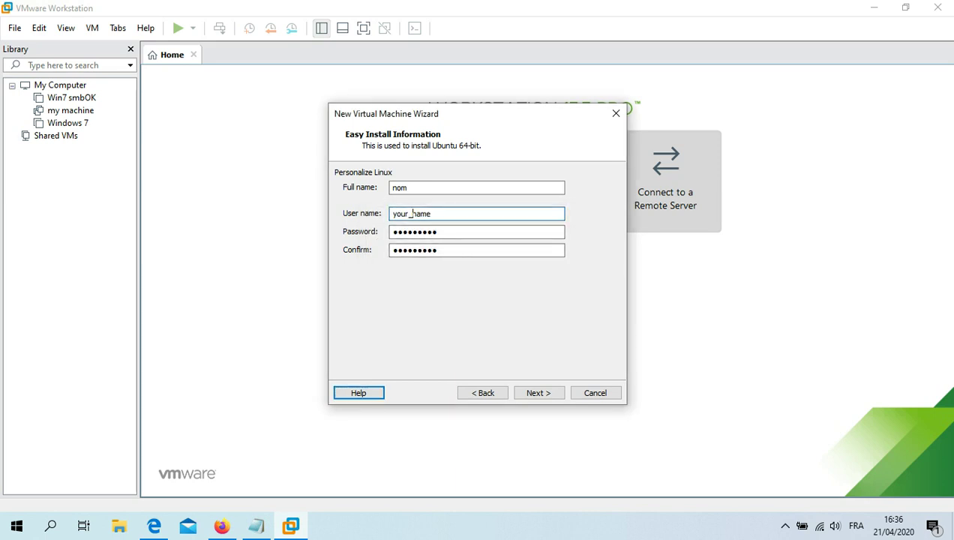
key(BackSpace)
key(Tab)
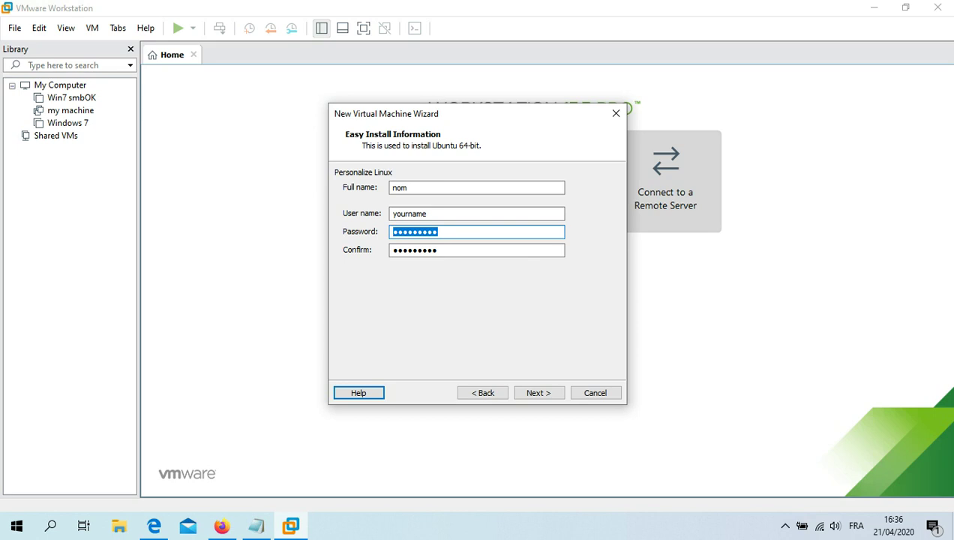
key(Return)
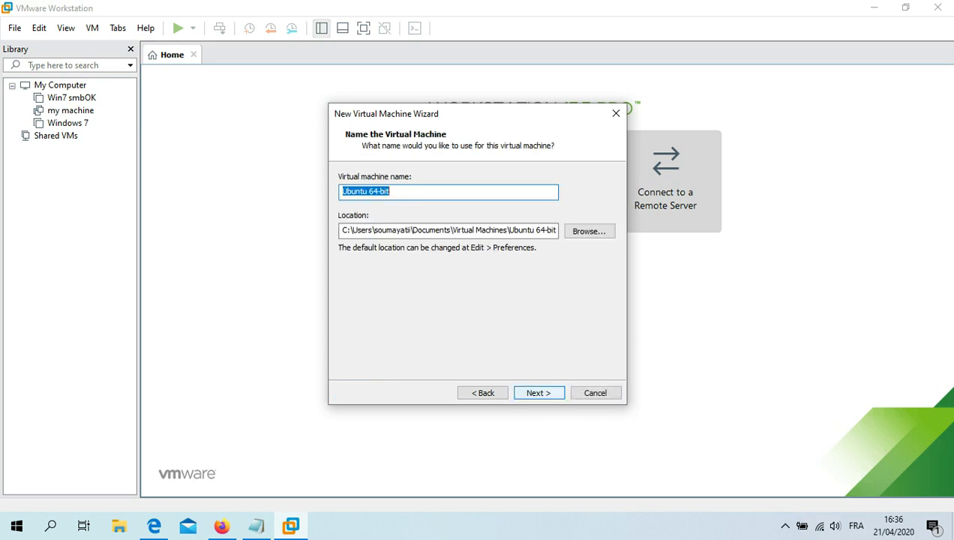
- Return to the Easy Install information page and select the existing user name
key(alt+b)
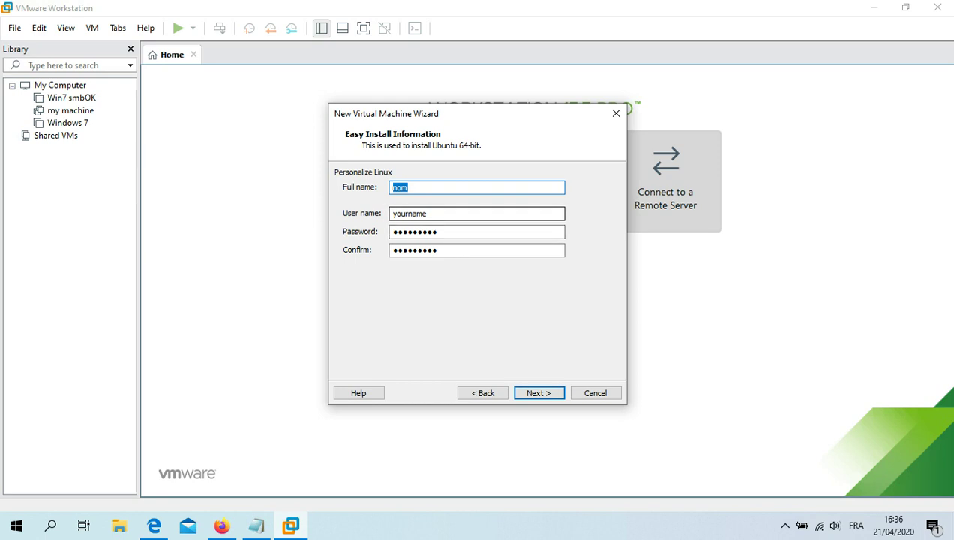
click(427, 214)
double_click(428, 213)
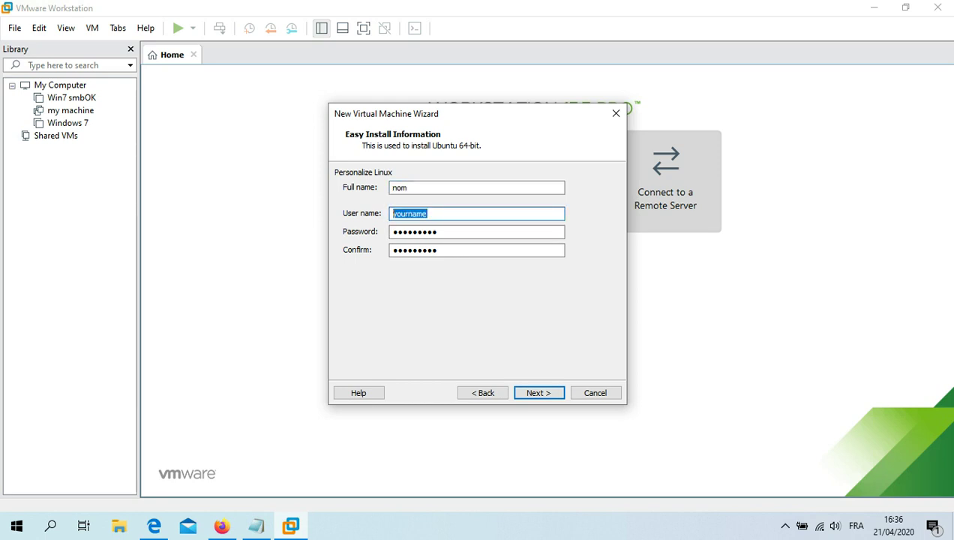
click(482, 392)
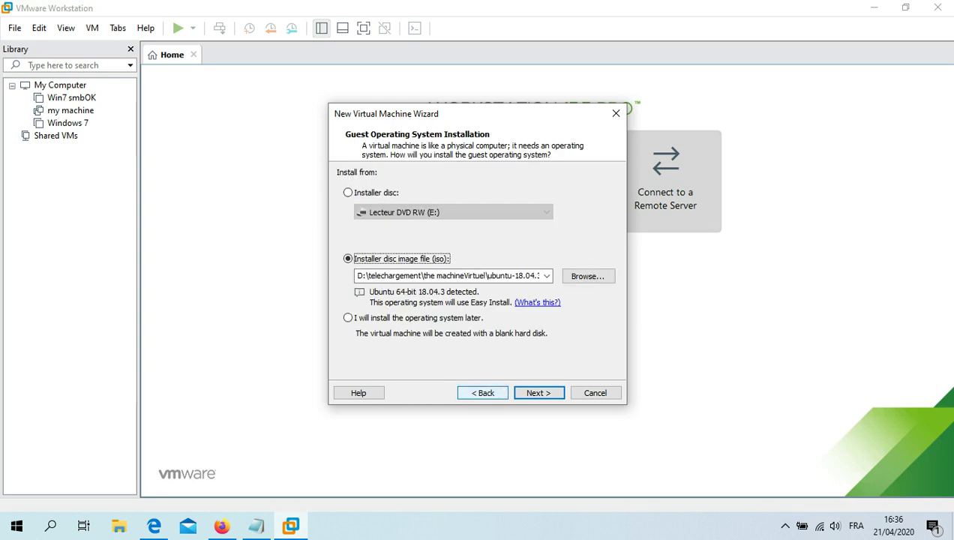
click(538, 392)
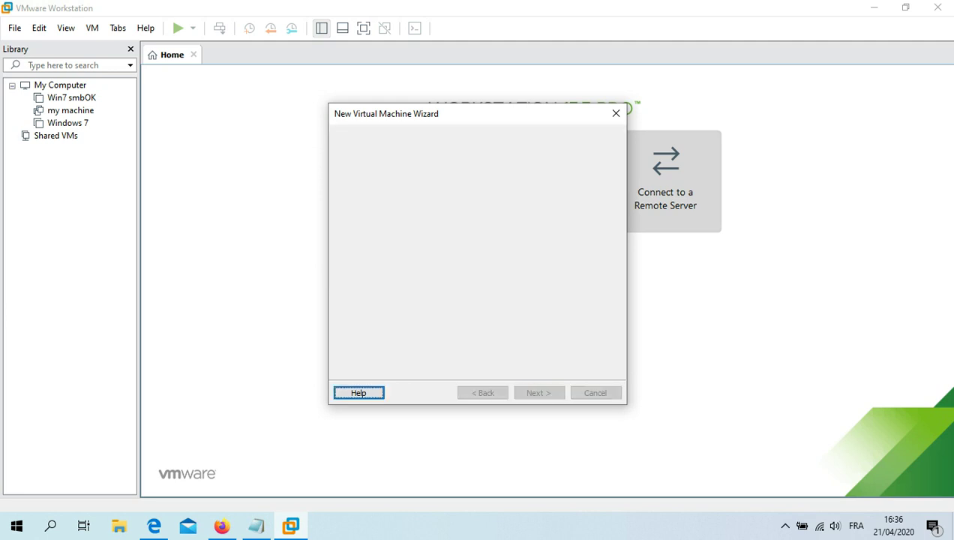
- Clear the full name, user name, password and confirmation fields, then reload the page
click(476, 250)
key(BackSpace)
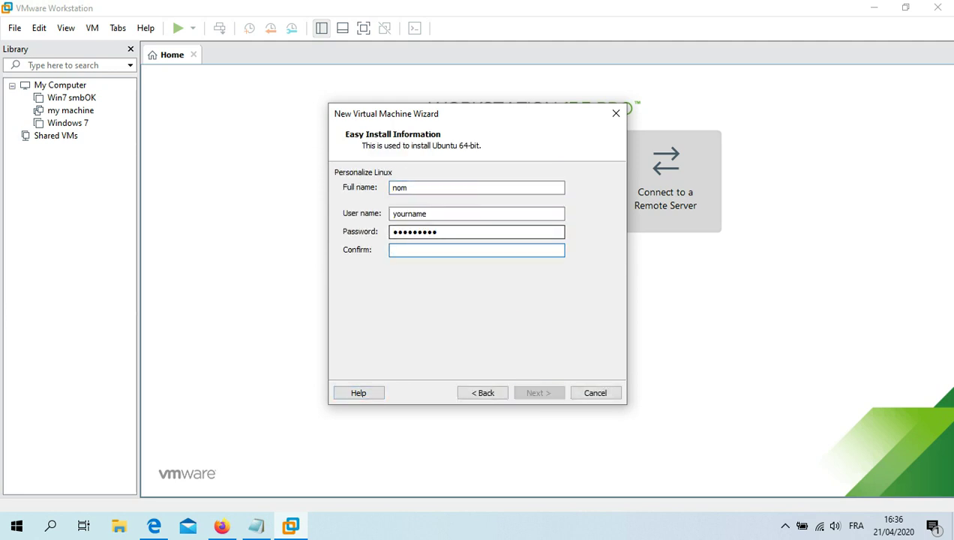
click(476, 188)
key(BackSpace)
key(Tab)
key(BackSpace)
key(Tab)
key(BackSpace)
key(Tab)
key(Tab)
key(Return)
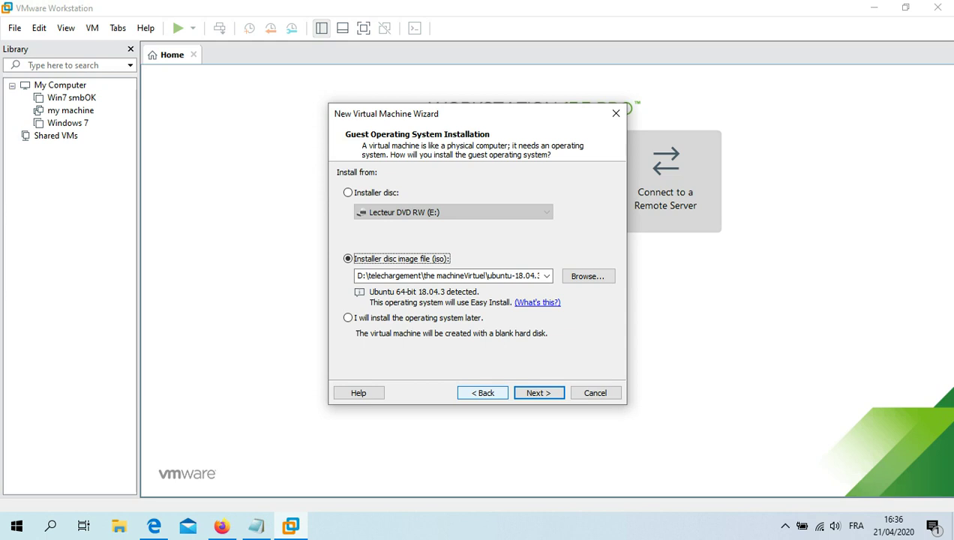
key(Return)
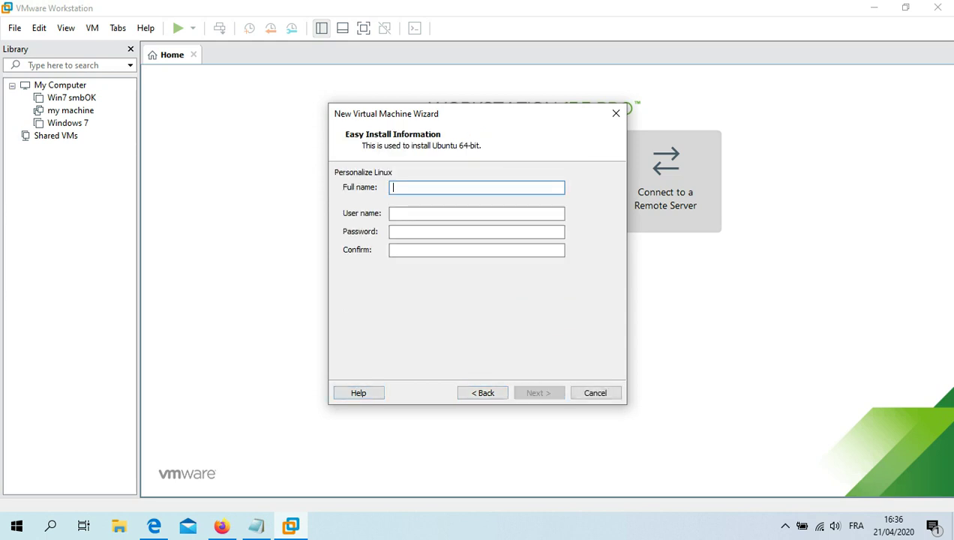
- Retype the full name and a matching password and confirmation, then advance to VM naming
text(yourname)
key(Tab)
text(yourname)
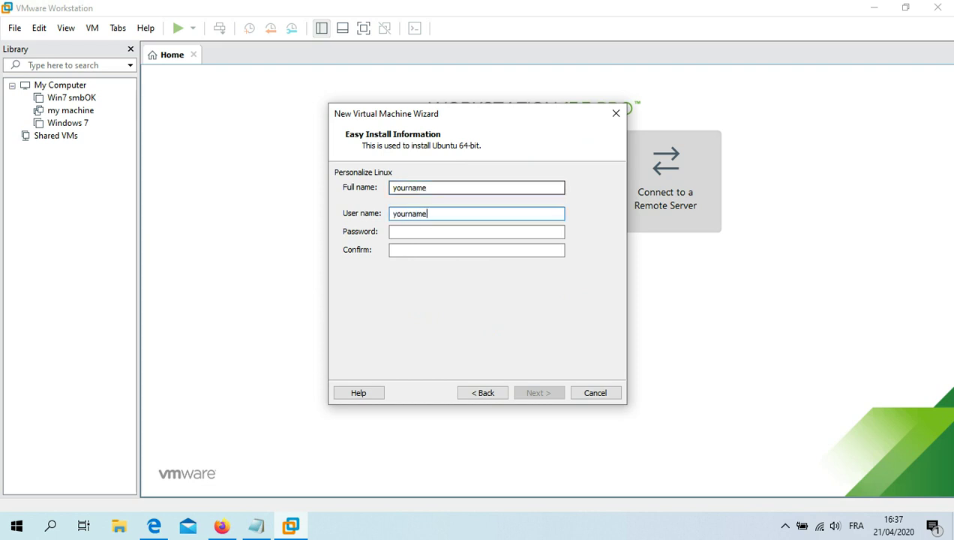
key(Tab)
text(•••••)
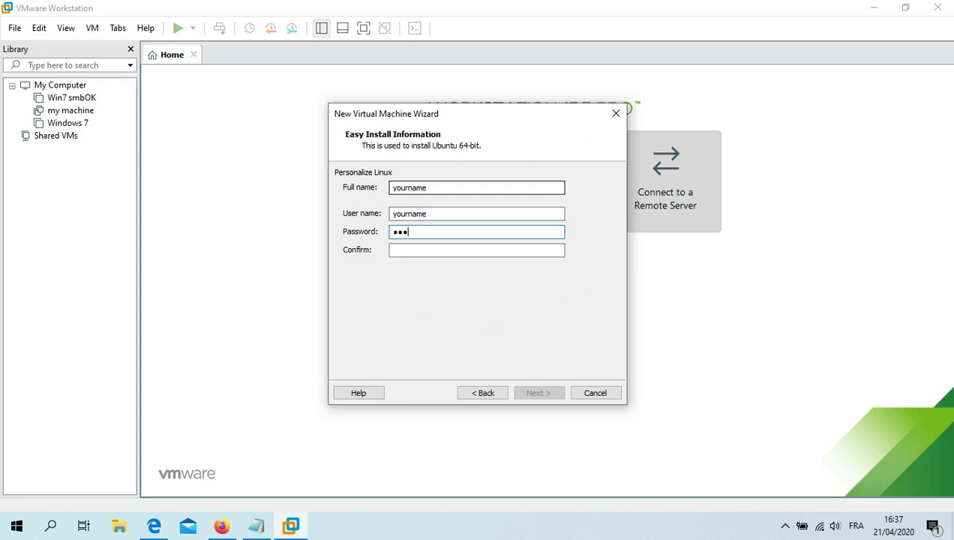
text(••••)
key(Tab)
text(•••••••)
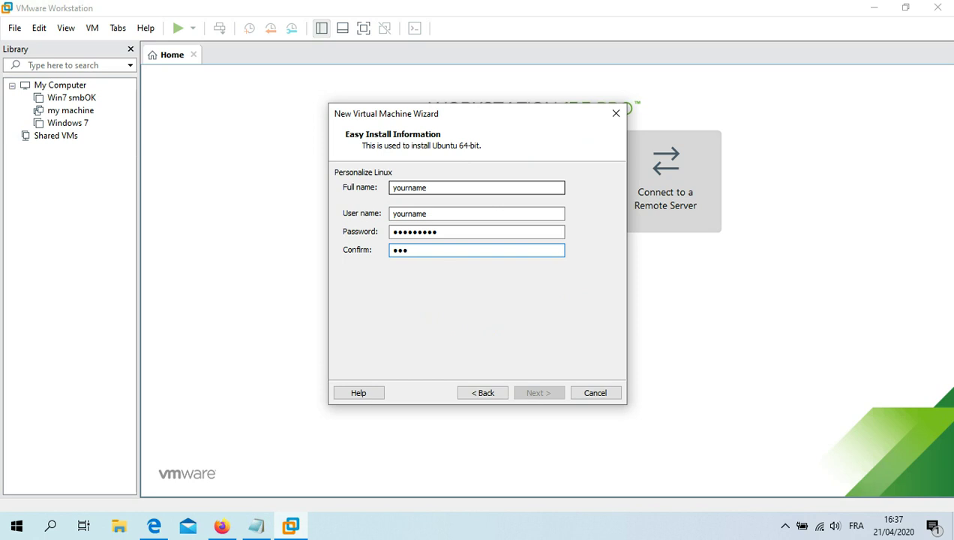
text(••)
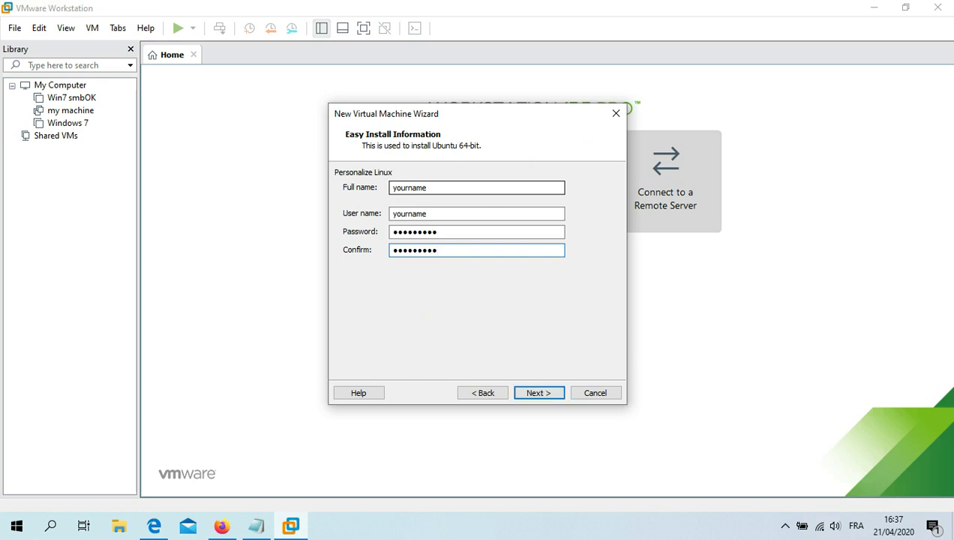
key(Return)
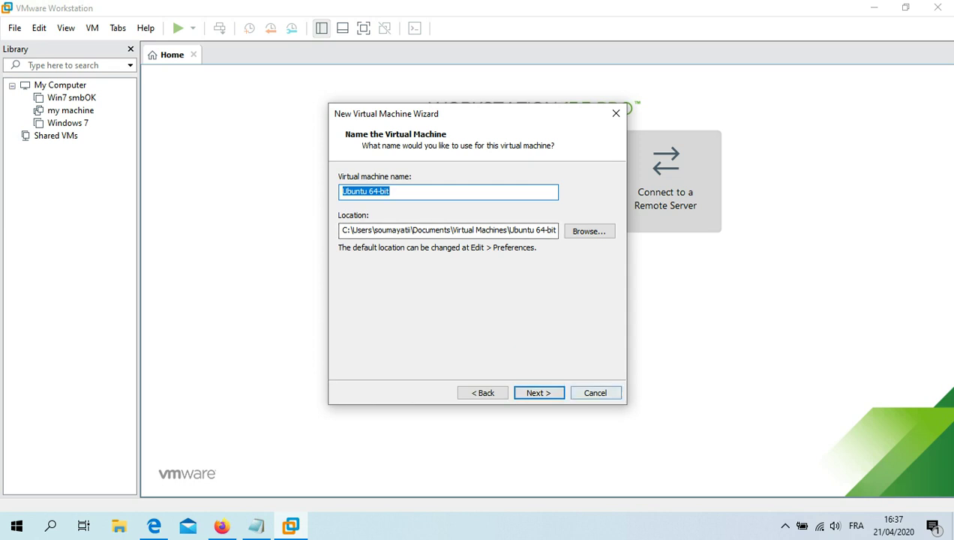
- Keep the name Ubuntu 64-bit, store the 20 GB disk as a single file, and finish
click(538, 393)
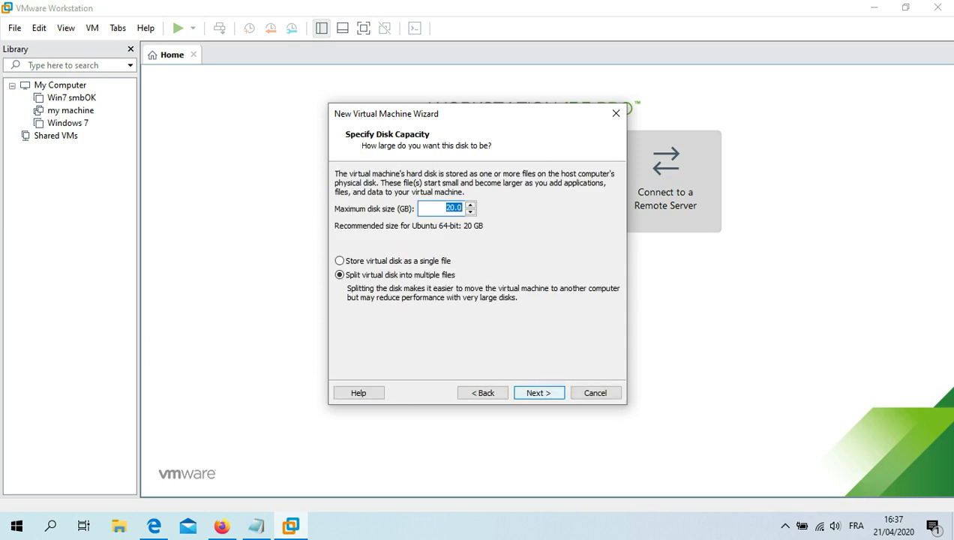
click(397, 261)
click(538, 392)
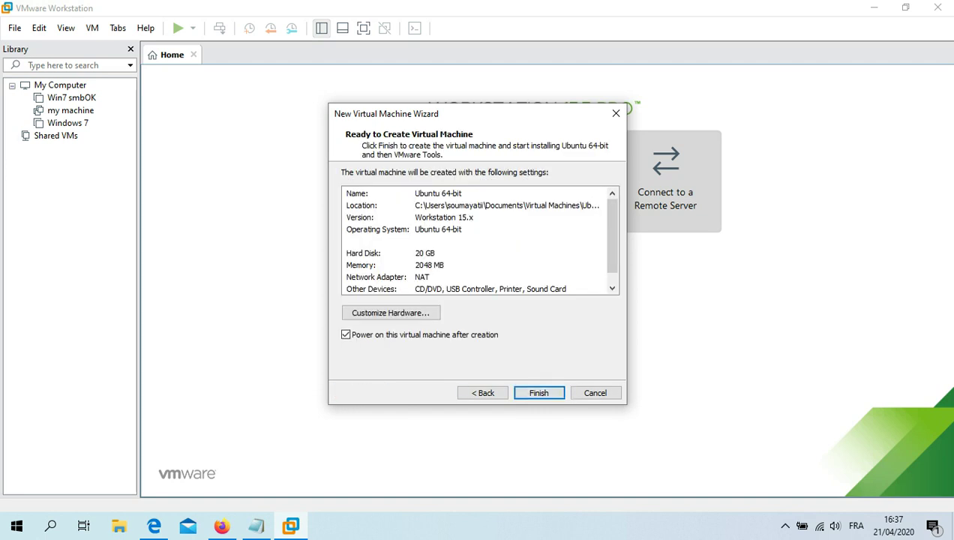
key(Return)
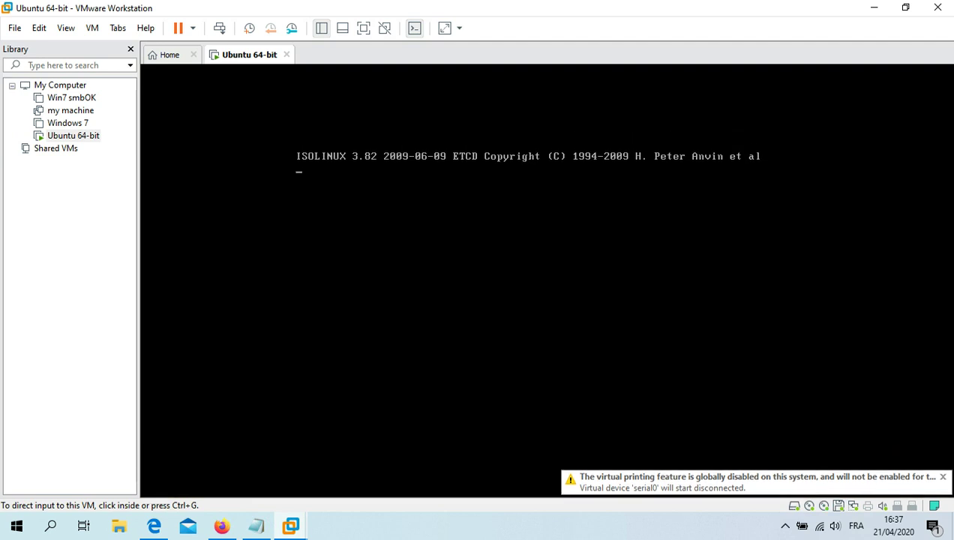
- Capture and release VM input, then run the Ubuntu 64-bit VM full screen with input inside it
key(ctrl+g)
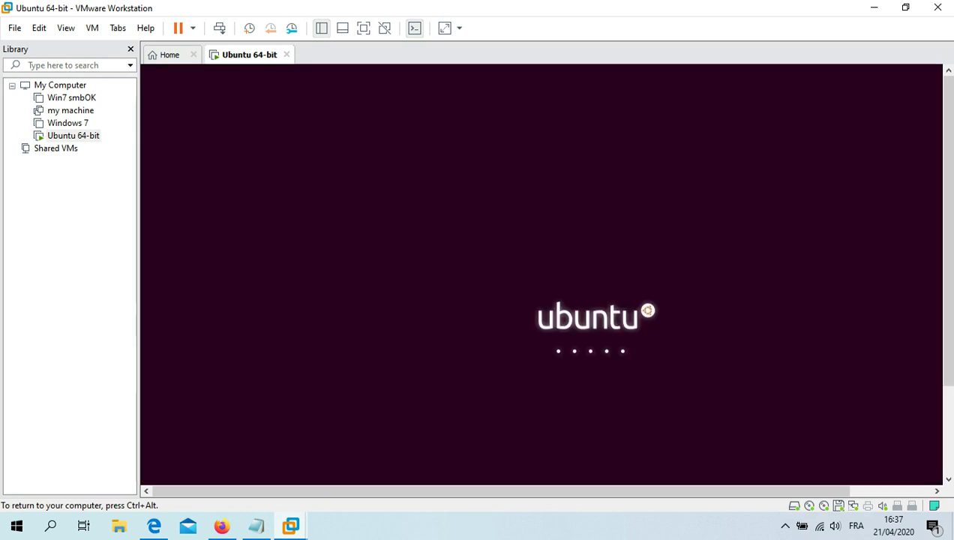
key(ctrl+alt)
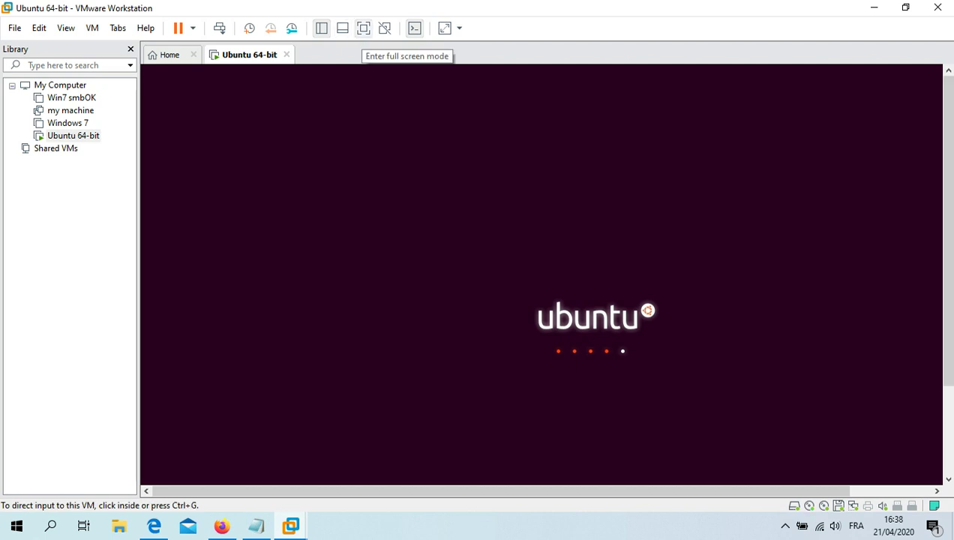
click(363, 27)
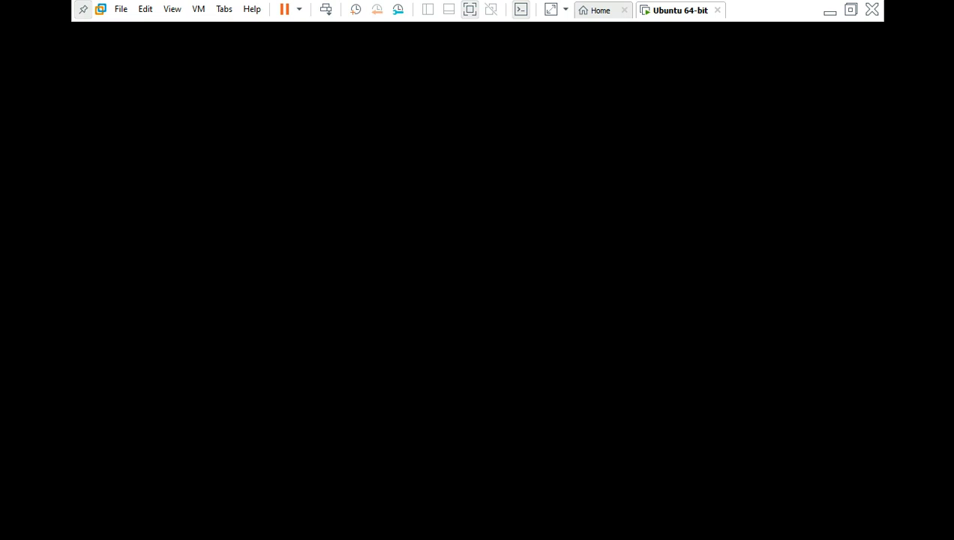
click(479, 27)
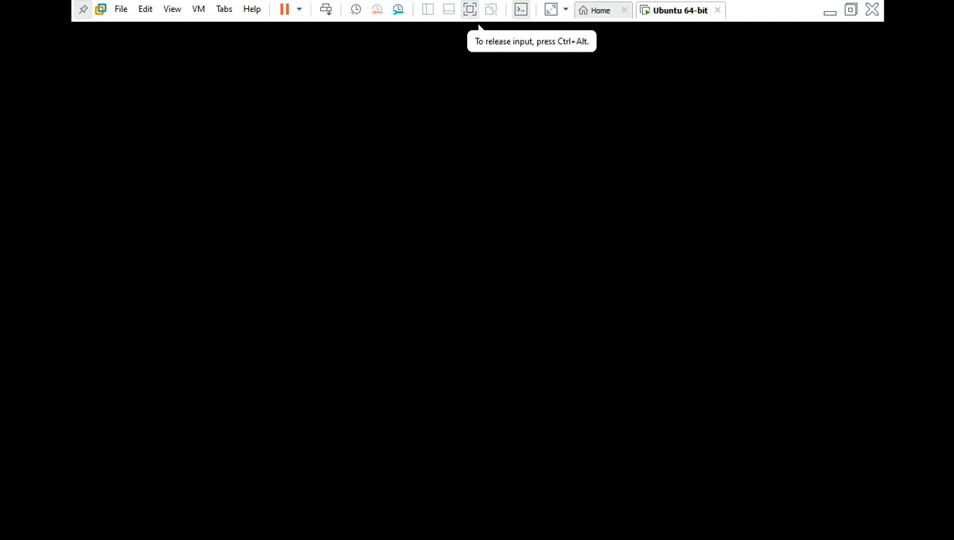
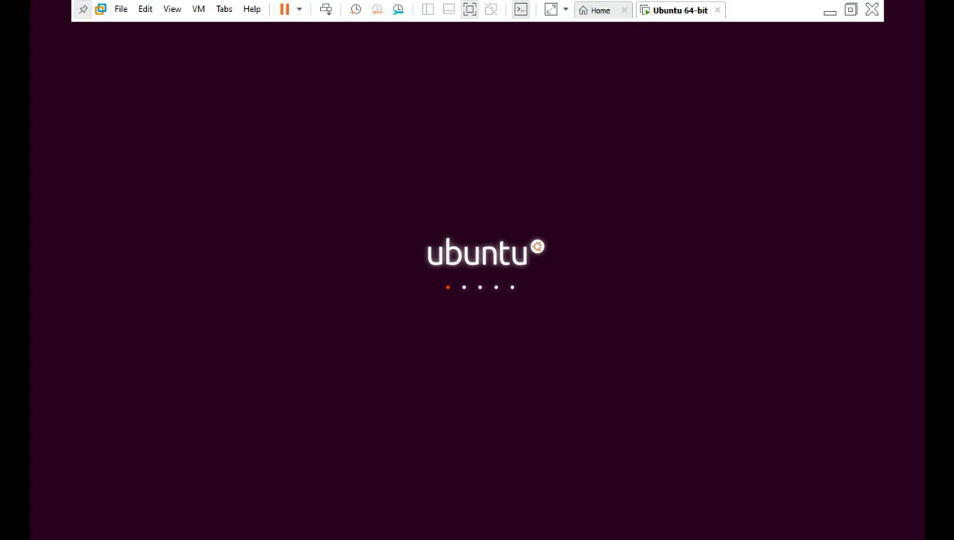
- Exit full-screen mode once the Ubuntu 64-bit VM reaches its boot splash
key(ctrl+alt+Return)
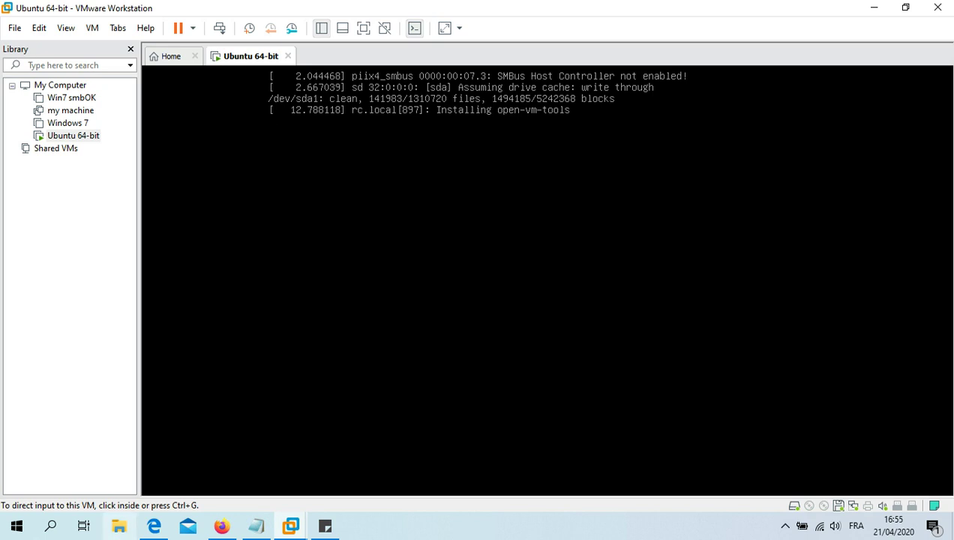
- Bring the untitled Notepad notes window in front of the VM console
mouse_move(256, 527)
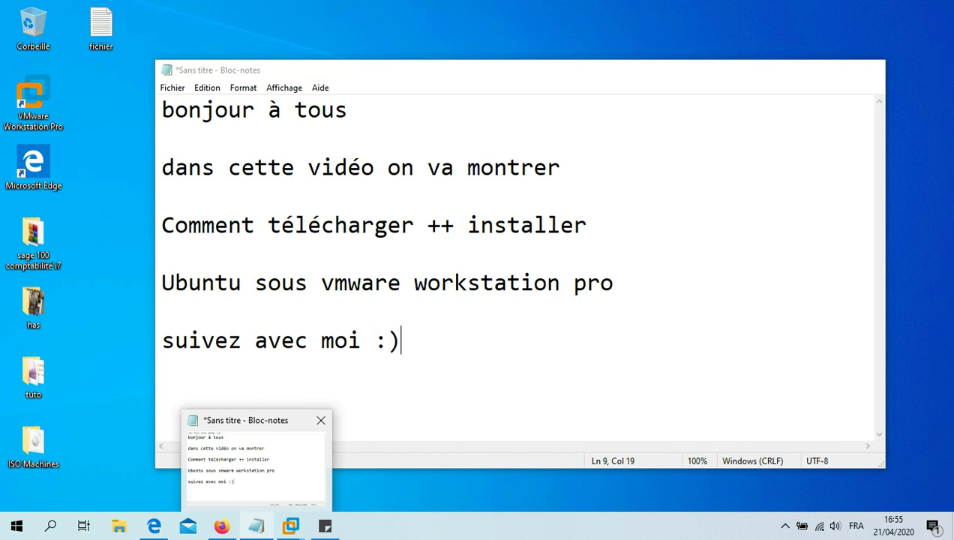
click(256, 457)
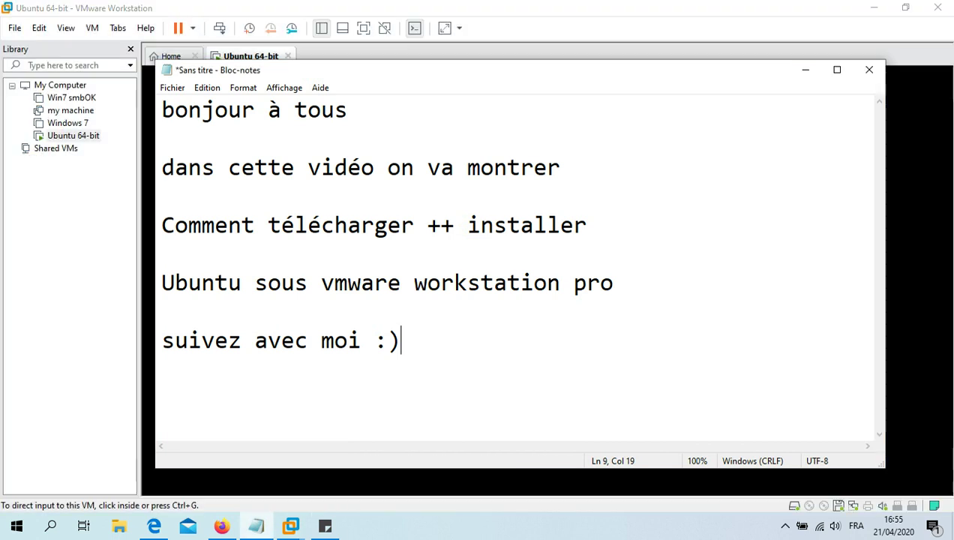
- Move Notepad aside and draft a new note line about installing packages
drag(450, 70, 896, 63)
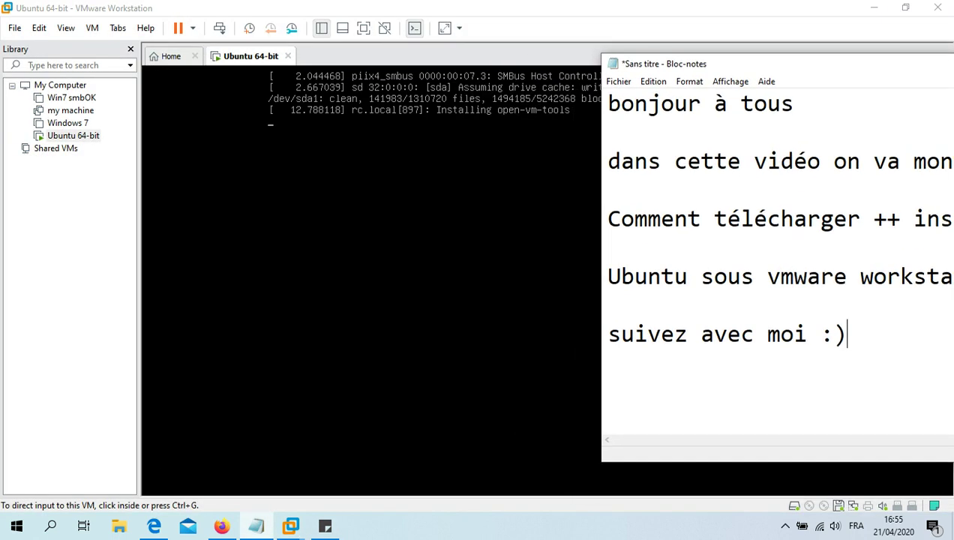
key(Return)
key(Return)
text(iciinsta)
key(BackSpace)
key(BackSpace)
key(BackSpace)
key(BackSpace)
key(BackSpace)
text(instalation)
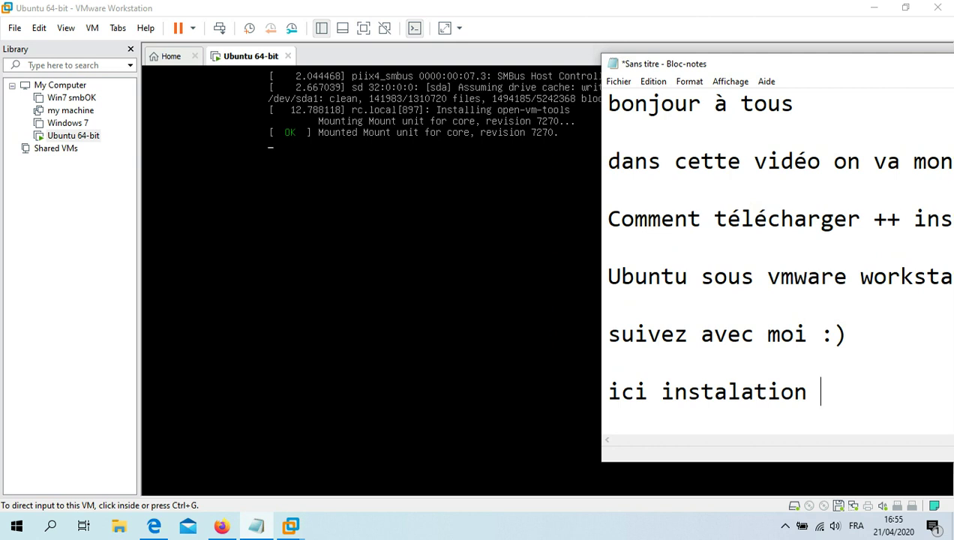
text(de)
key(Return)
text(packages)
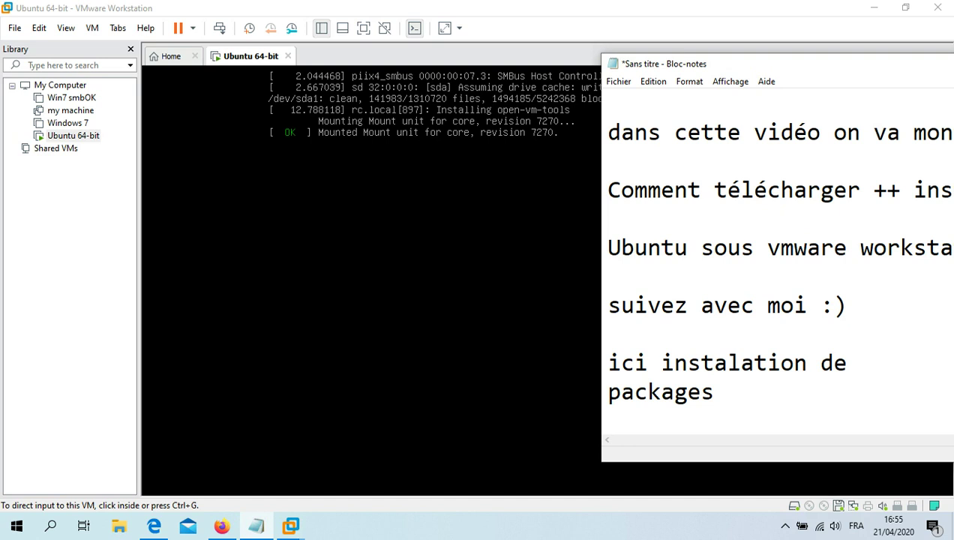
- Correct the line to 'ici installation des packages néssaicaire' and switch back to VMware
click(843, 363)
drag(727, 392, 649, 362)
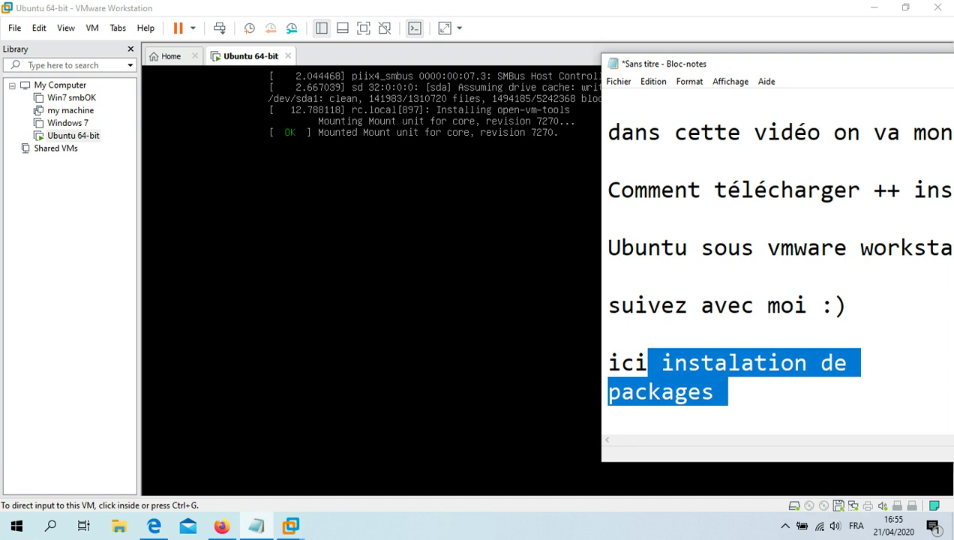
key(BackSpace)
text(installation des)
key(Return)
text(packa)
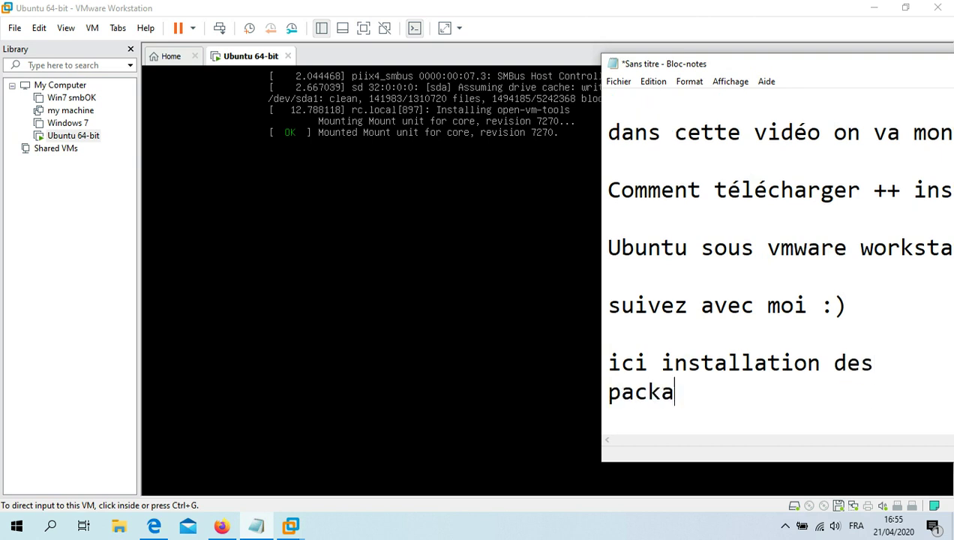
text(ges né)
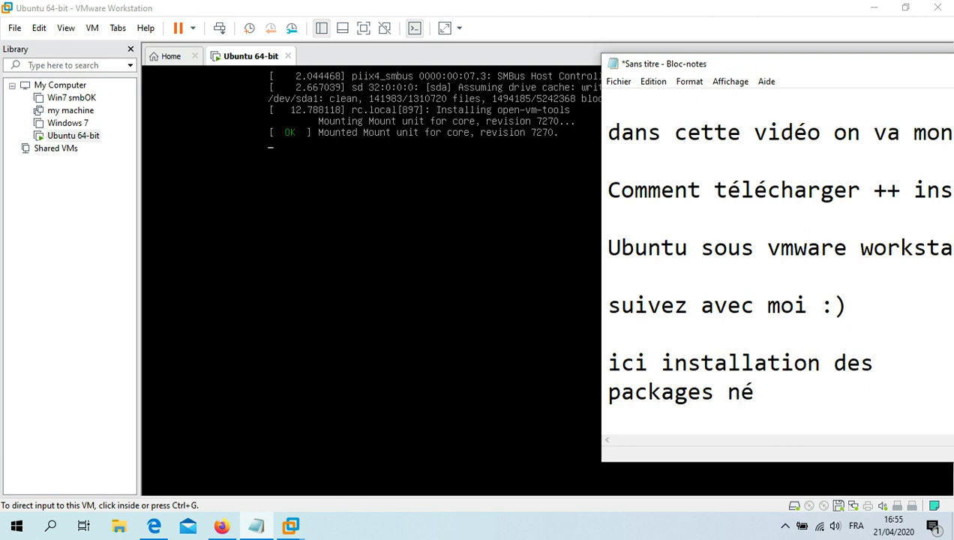
text(ssaicaire)
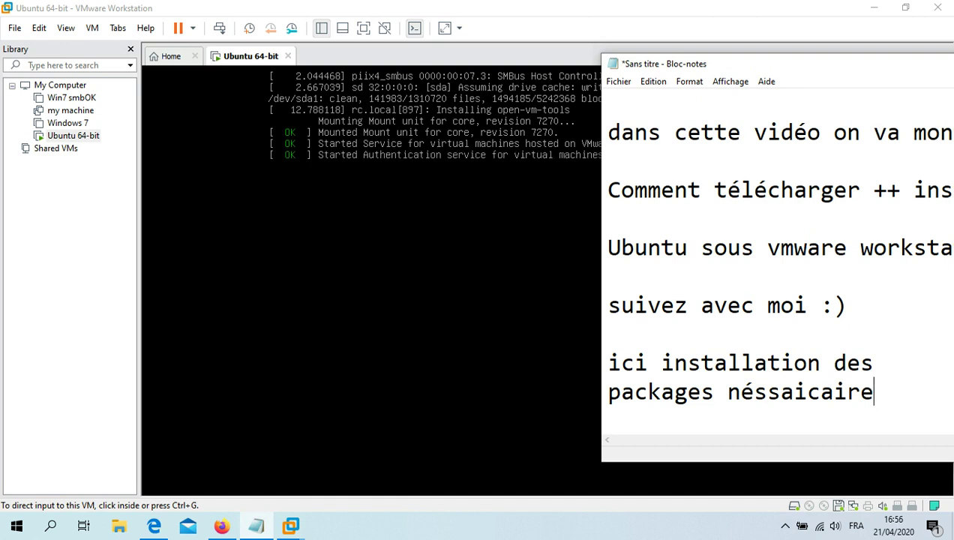
key(shift+Left)
key(shift+Left)
key(shift+Left)
key(shift+Left)
key(shift+Left)
key(shift+Left)
key(shift+Left)
key(shift+Left)
key(shift+Left)
key(shift+Left)
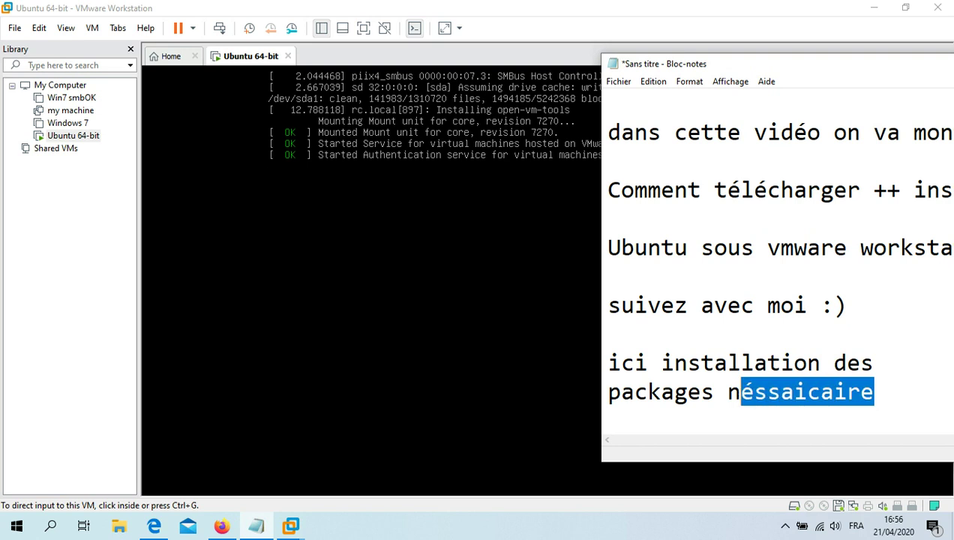
key(shift+Right)
key(shift+Right)
key(shift+Right)
key(shift+Up)
key(shift+Right)
key(shift+Right)
key(shift+Right)
key(shift+Right)
key(shift+Right)
key(shift+Right)
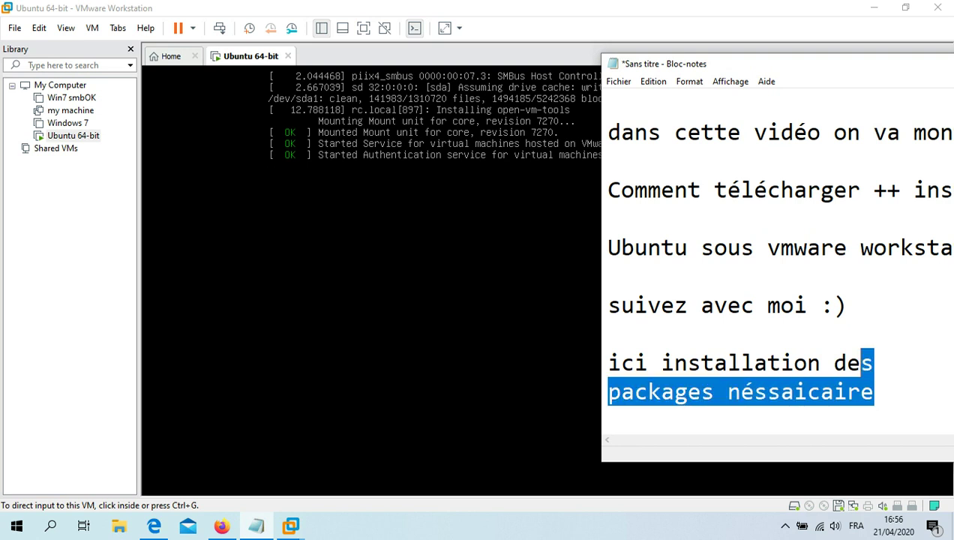
key(shift+Down)
key(Left)
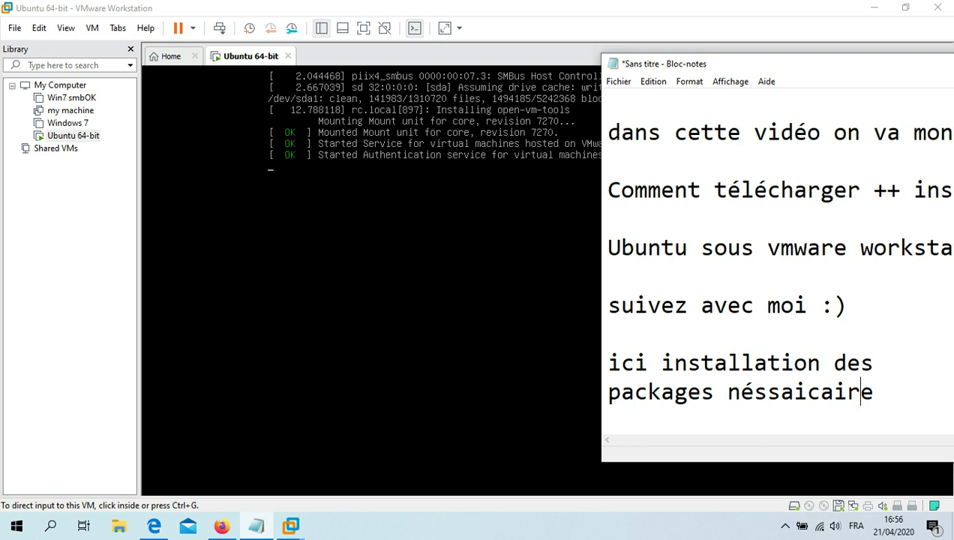
key(End)
key(Return)
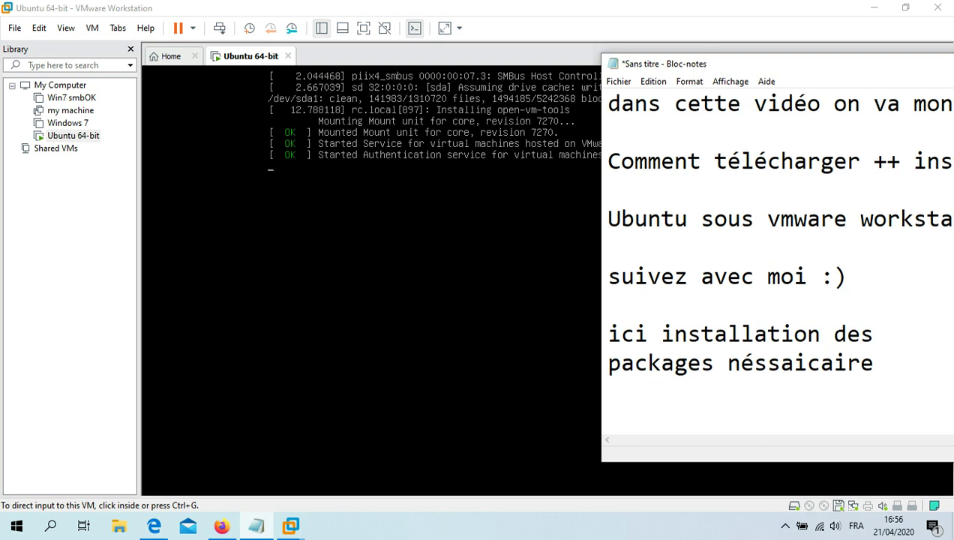
key(alt+Tab)
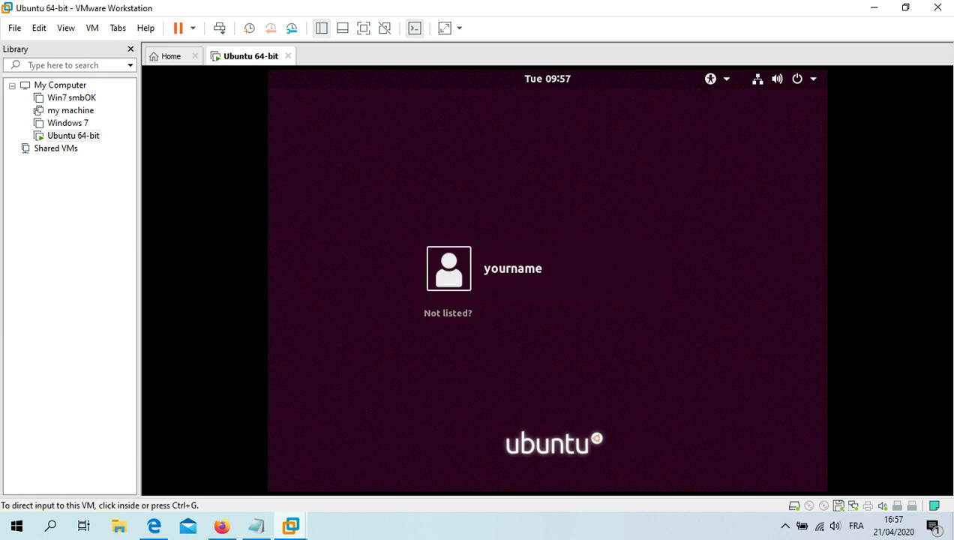
- Add the note line 'voila l"installation est fini' in Notepad
click(256, 526)
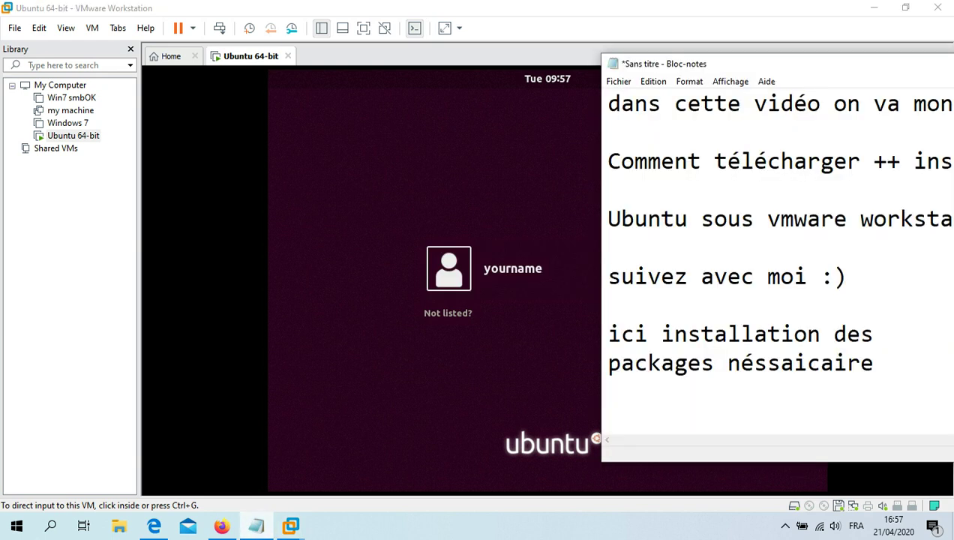
key(Return)
text(b)
key(BackSpace)
text(voila )
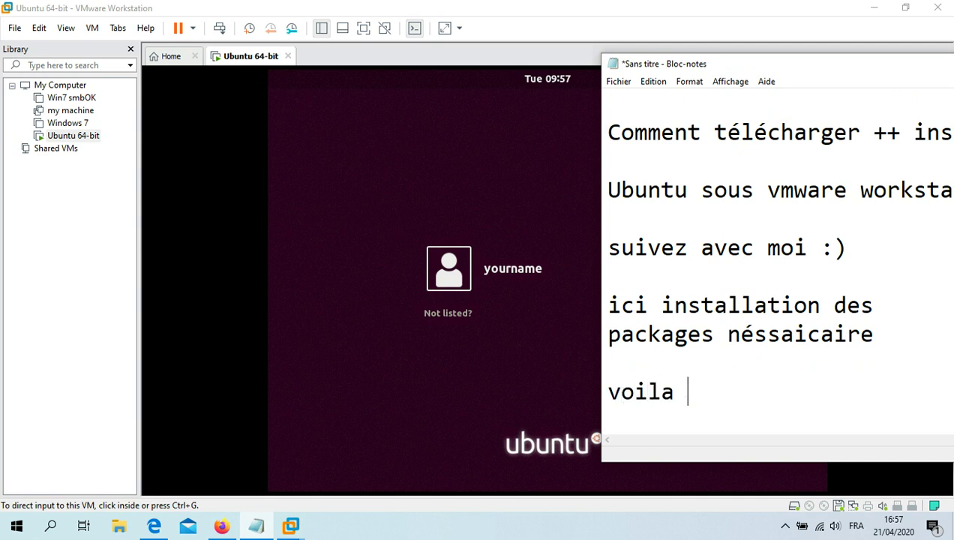
text(l"ins)
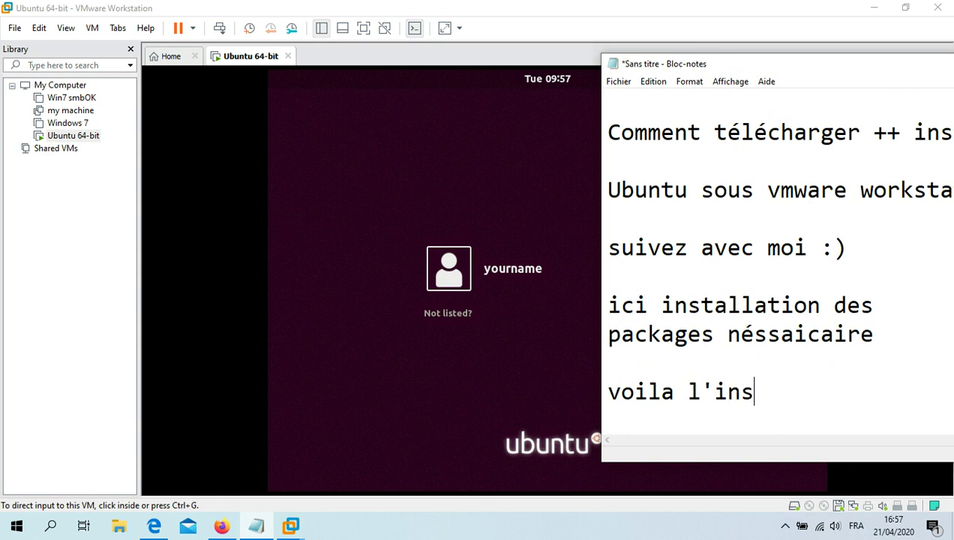
text(tallat)
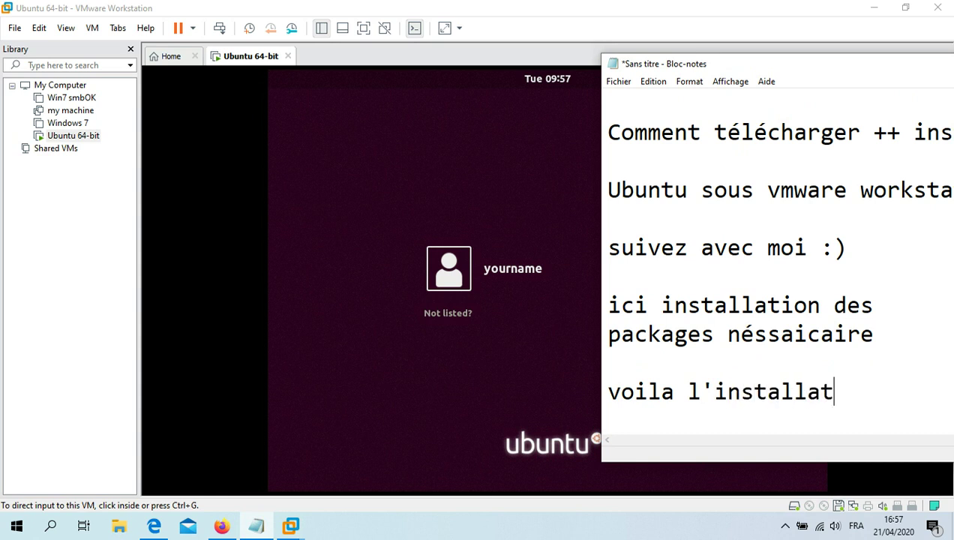
text(ion es)
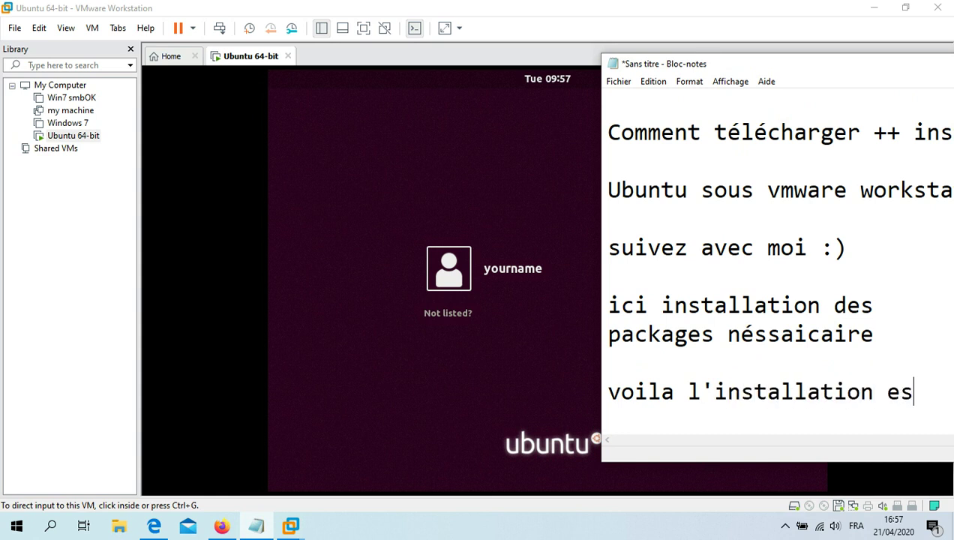
text(t)
key(Return)
text(fini)
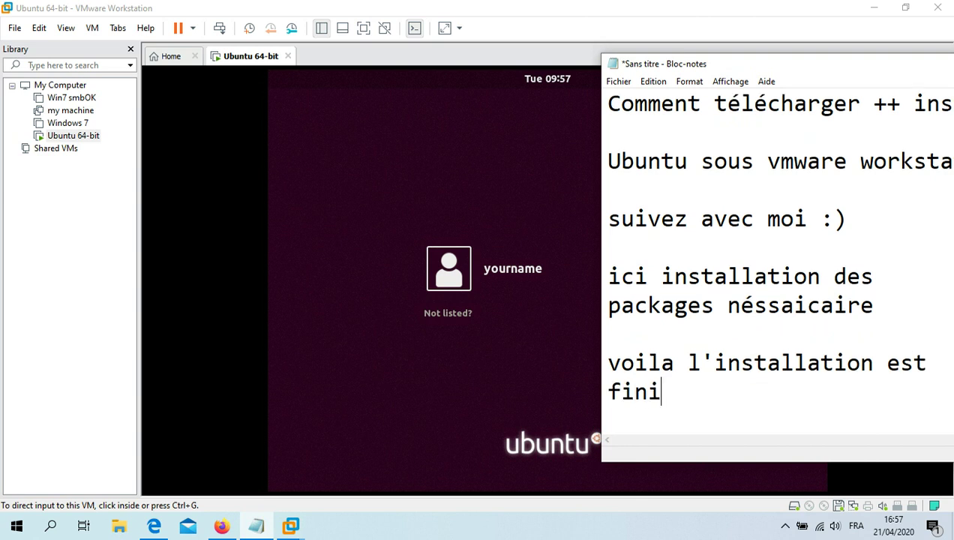
key(Return)
key(Return)
- Add 'maintenant Taper le mot de passe d'utilisateur', then select the user on the Ubuntu login
text(mai)
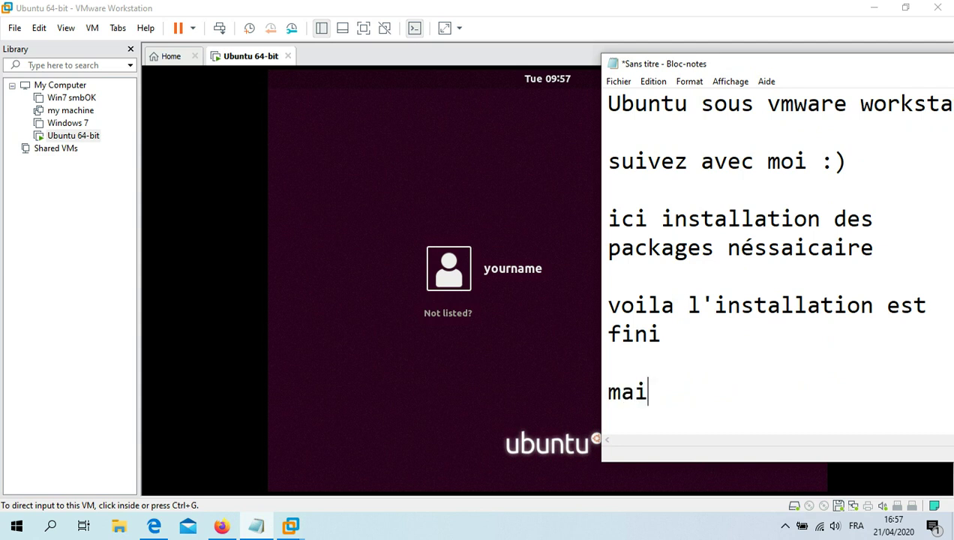
text(ntene)
key(BackSpace)
text(abt)
key(BackSpace)
key(BackSpace)
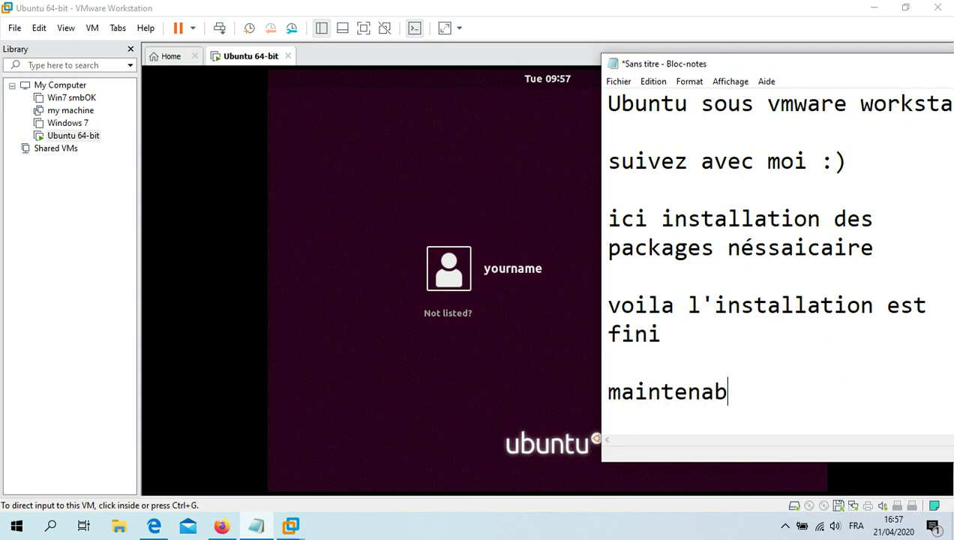
text(nt Taper)
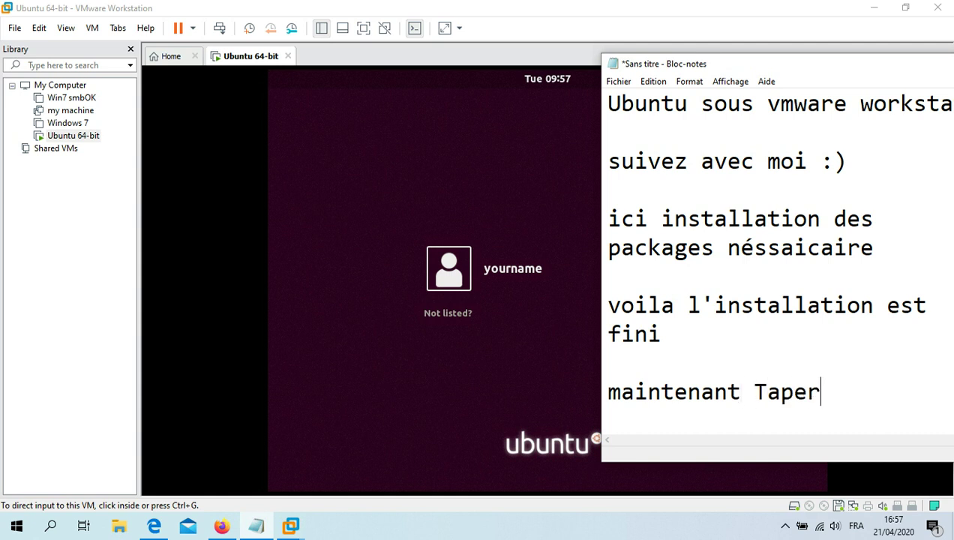
text( k)
key(BackSpace)
text(le mot de)
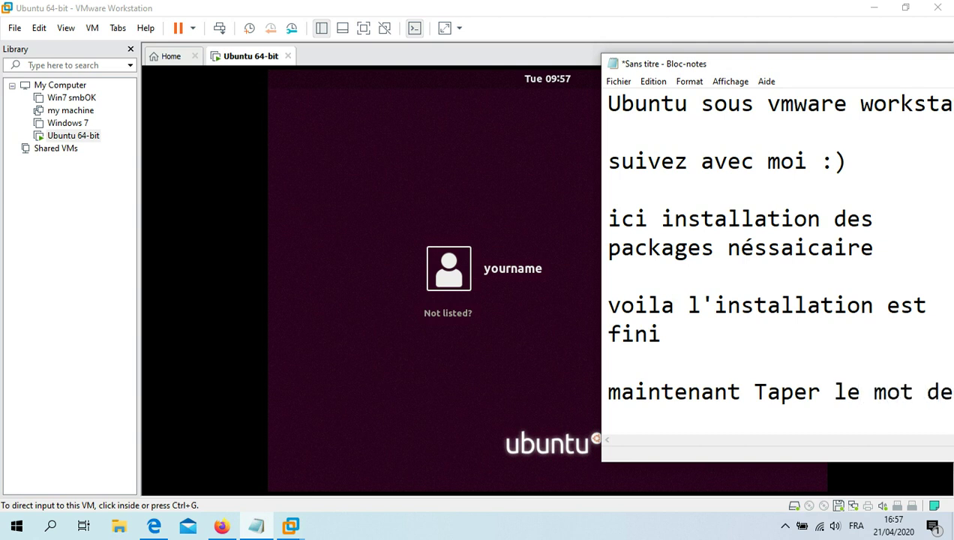
text( pa)
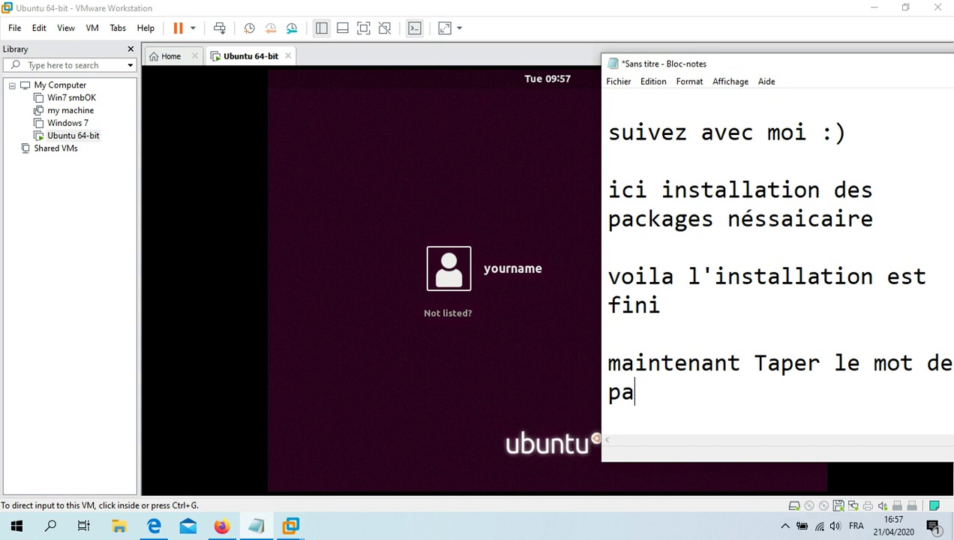
text(sse d)
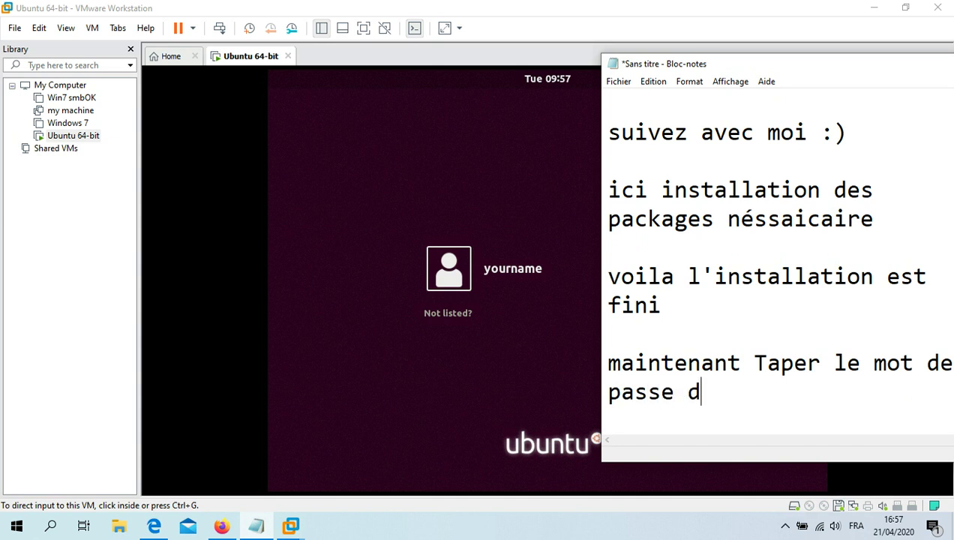
text(i)
key(BackSpace)
text('uti)
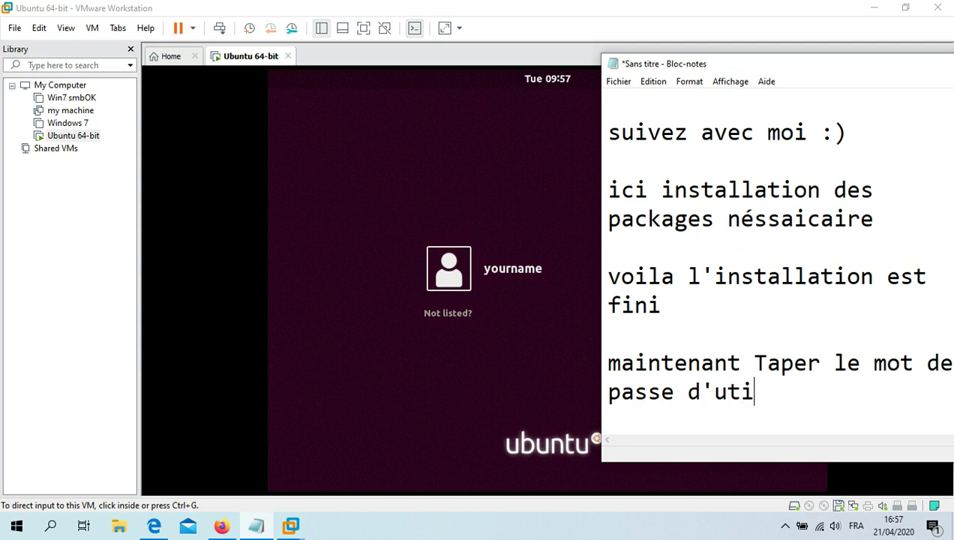
text(lisat)
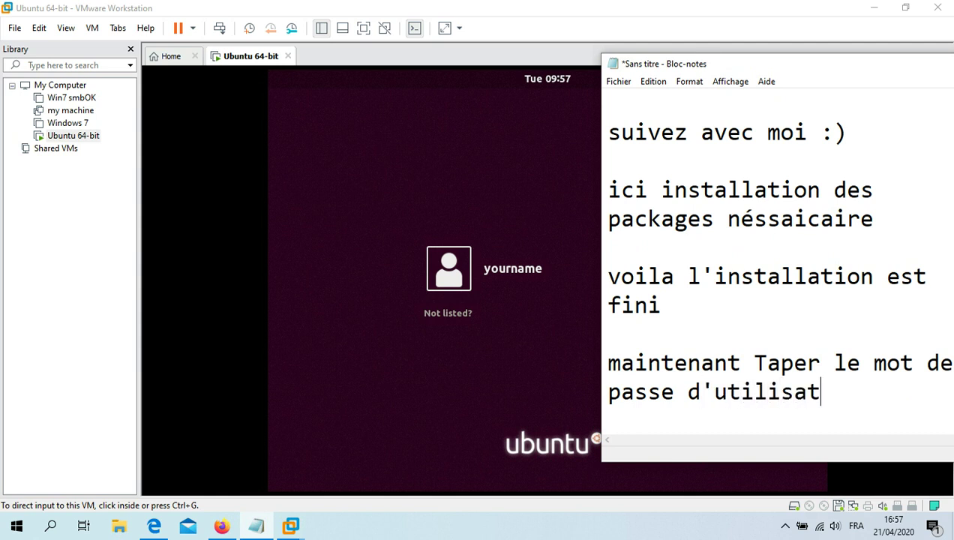
text(eur)
key(alt+Tab)
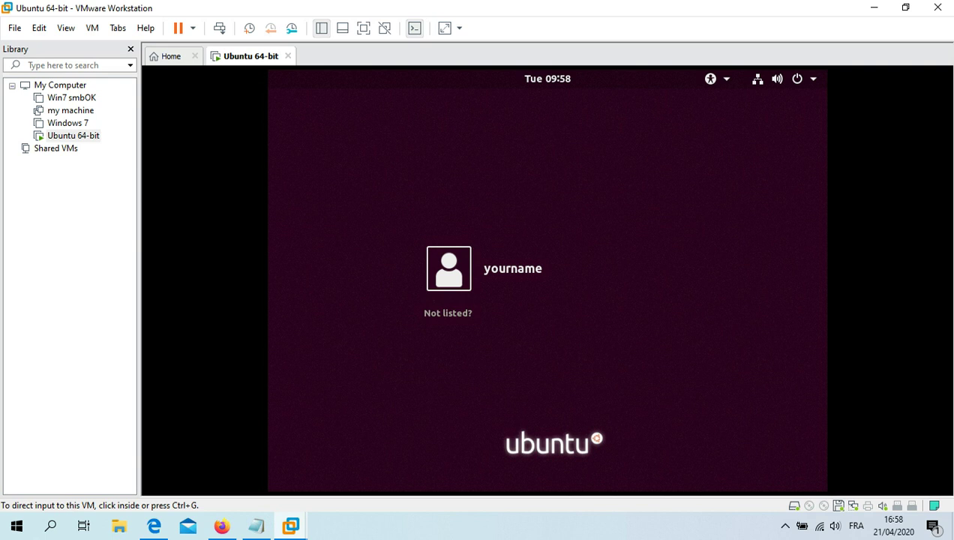
key(Return)
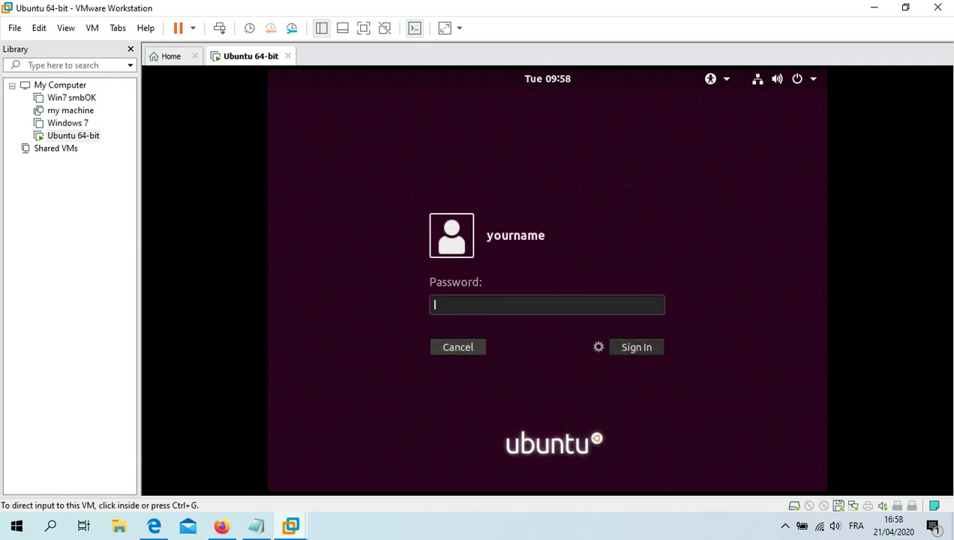
- Enter the user account password in the Ubuntu login prompt and sign in
text(••••)
key(BackSpace)
key(BackSpace)
text(••••••••)
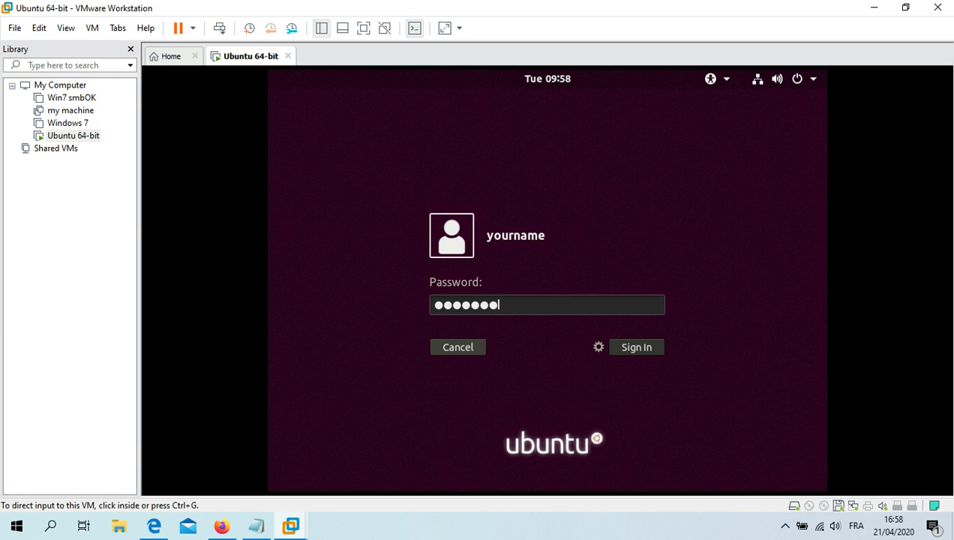
key(Return)
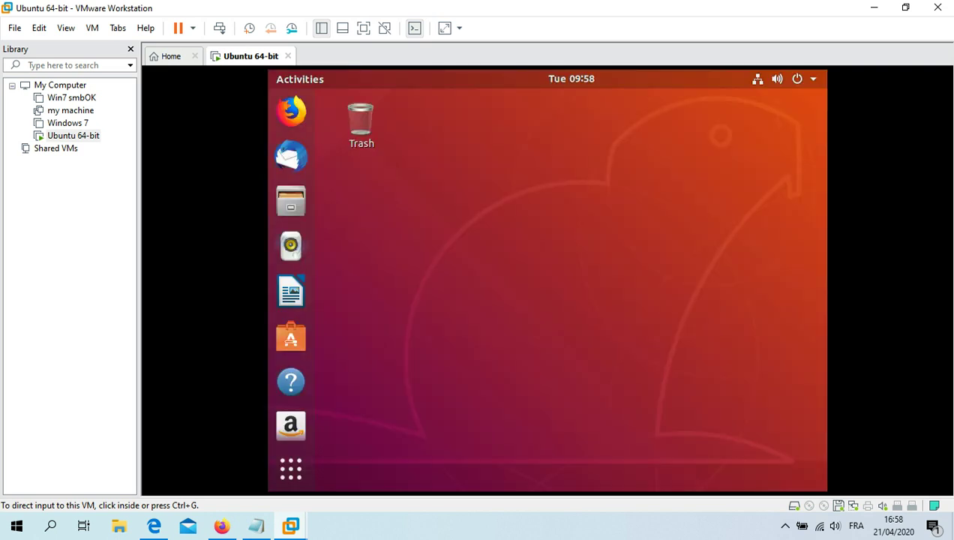
- Start an all-caps 'VOILA LA MACHINE EST PRET' line in Notepad, then erase it
key(alt+Tab)
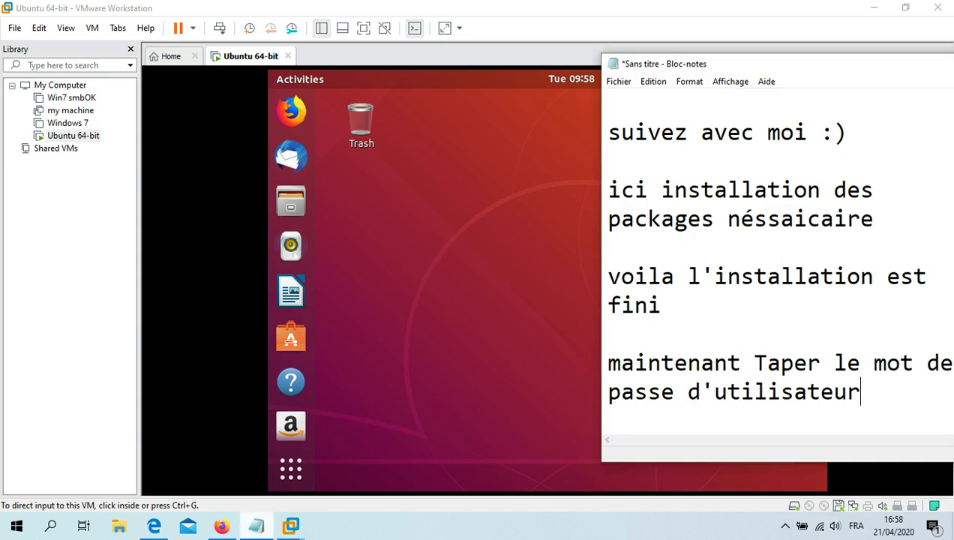
key(Return)
key(Return)
key(Return)
text(VOILA L)
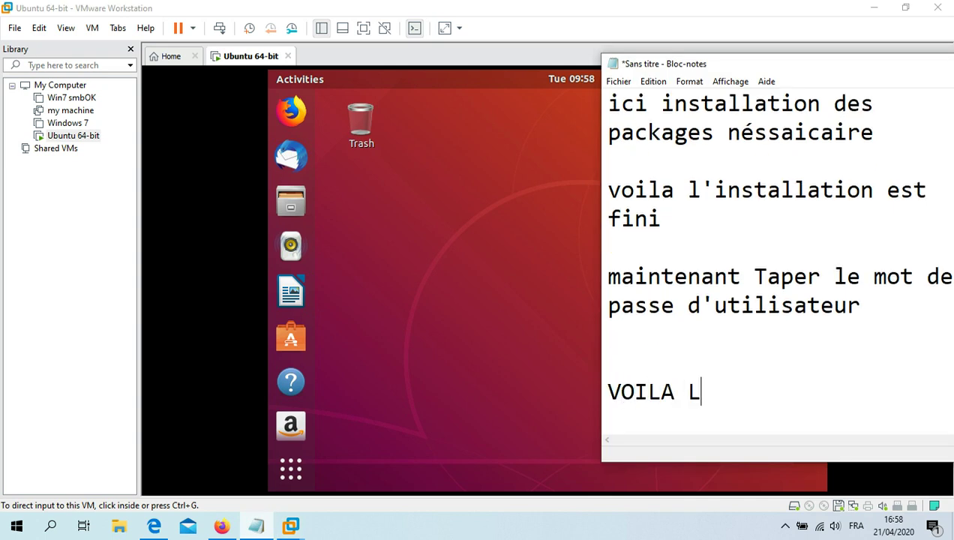
text(A MACHINE)
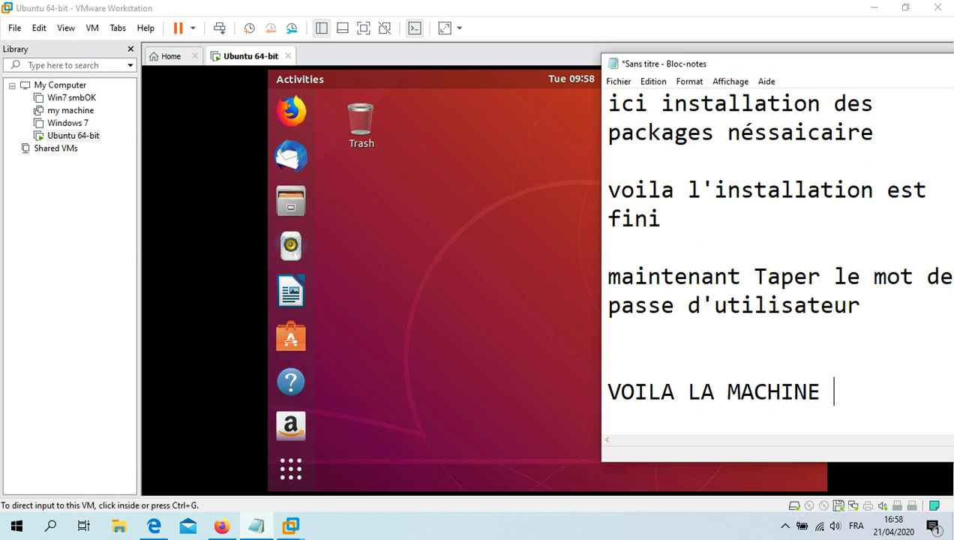
text( EST p)
key(BackSpace)
text(Pe)
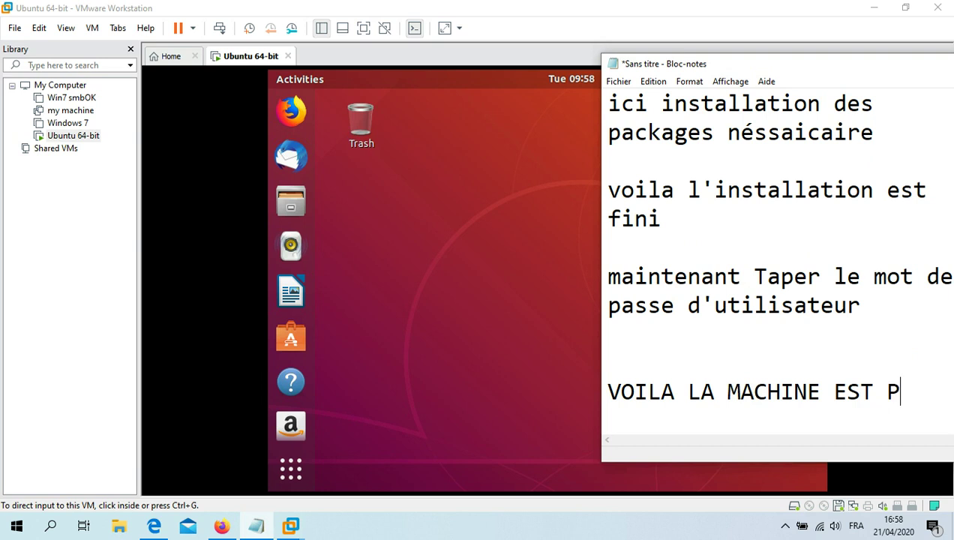
key(BackSpace)
text(ret)
key(BackSpace)
key(BackSpace)
key(BackSpace)
key(BackSpace)
key(BackSpace)
key(BackSpace)
key(BackSpace)
key(BackSpace)
key(BackSpace)
key(BackSpace)
key(BackSpace)
key(BackSpace)
key(BackSpace)
key(BackSpace)
key(BackSpace)
key(BackSpace)
key(BackSpace)
key(BackSpace)
key(BackSpace)
key(BackSpace)
key(BackSpace)
key(BackSpace)
key(BackSpace)
key(BackSpace)
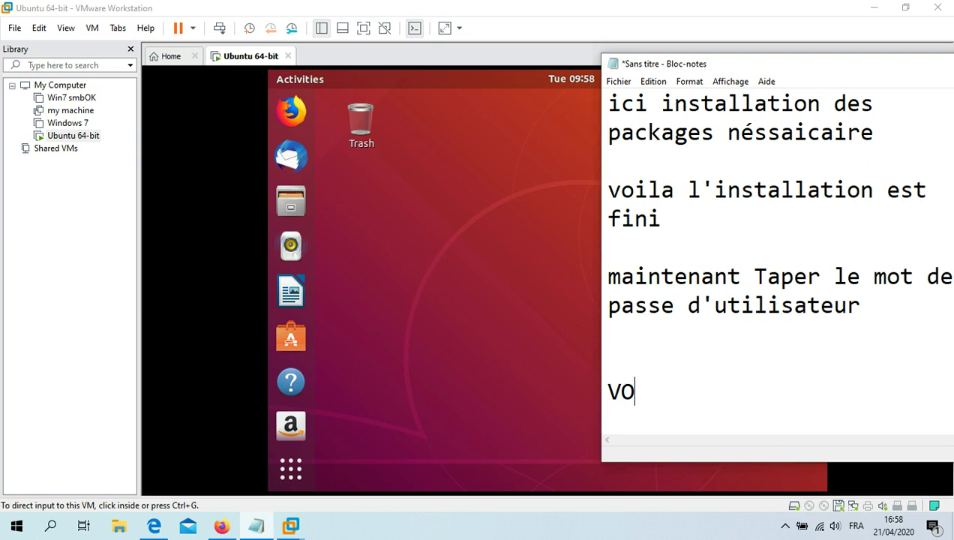
- Rewrite it as 'Voila la machine Ubuntu est prêt' and advance the wizard past What's new and Livepatch
text(oila lla)
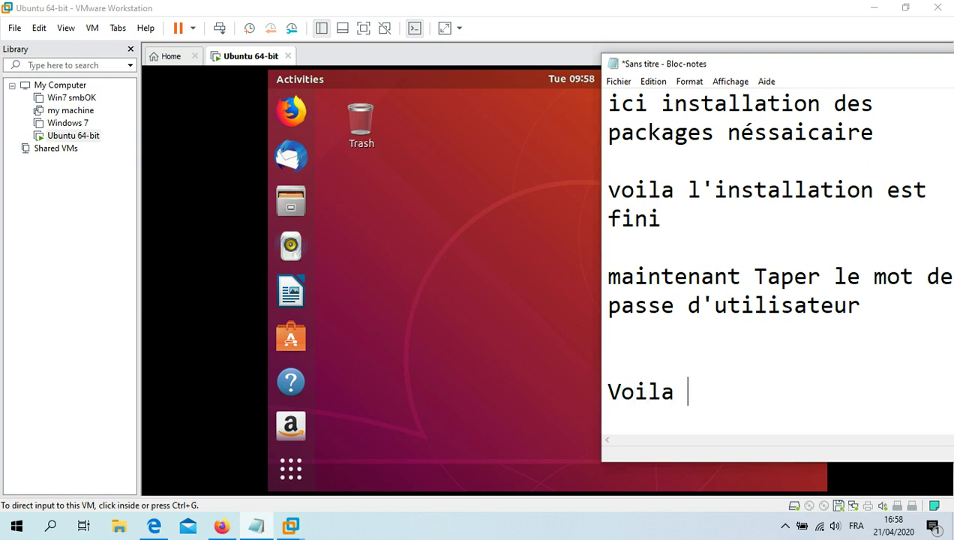
key(BackSpace)
key(BackSpace)
text(a ma)
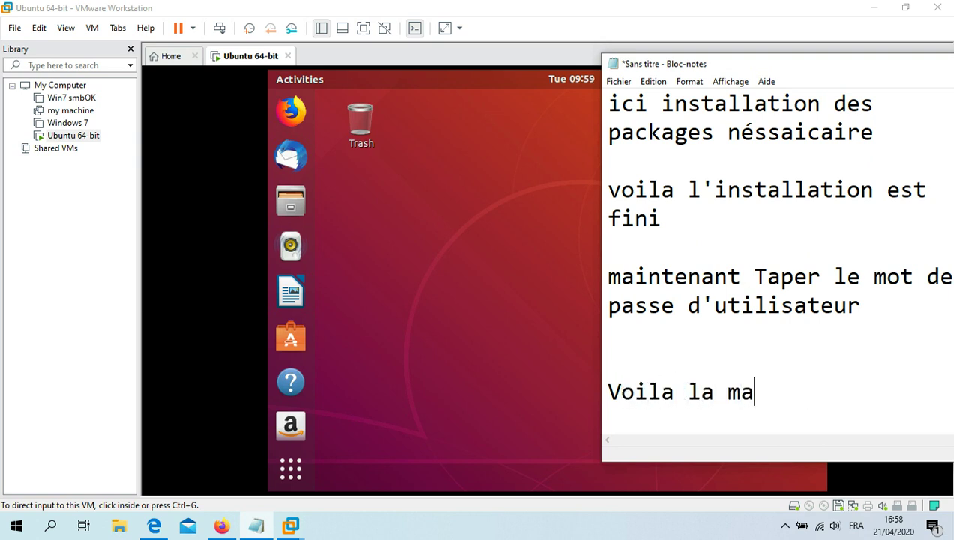
text(chine)
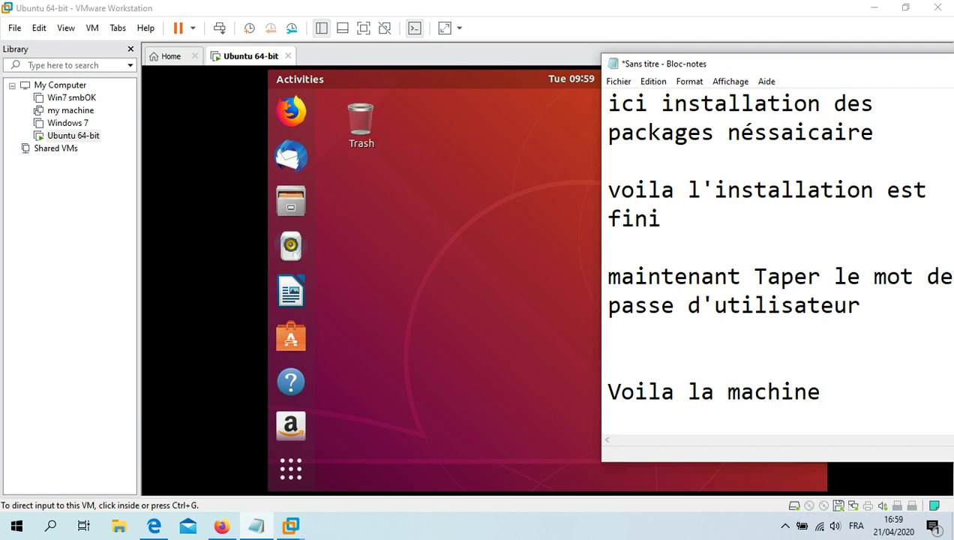
text( Ubun)
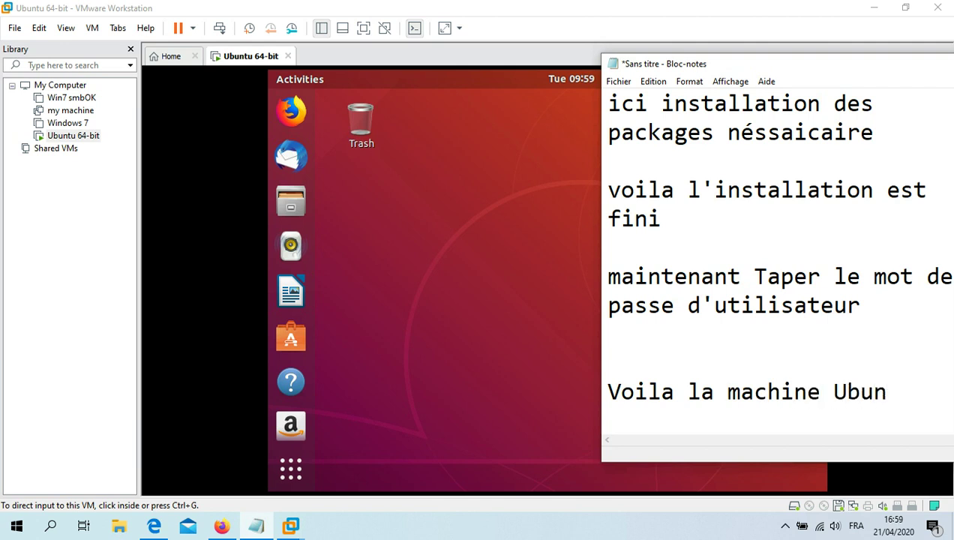
text(tu)
key(Return)
text(est p)
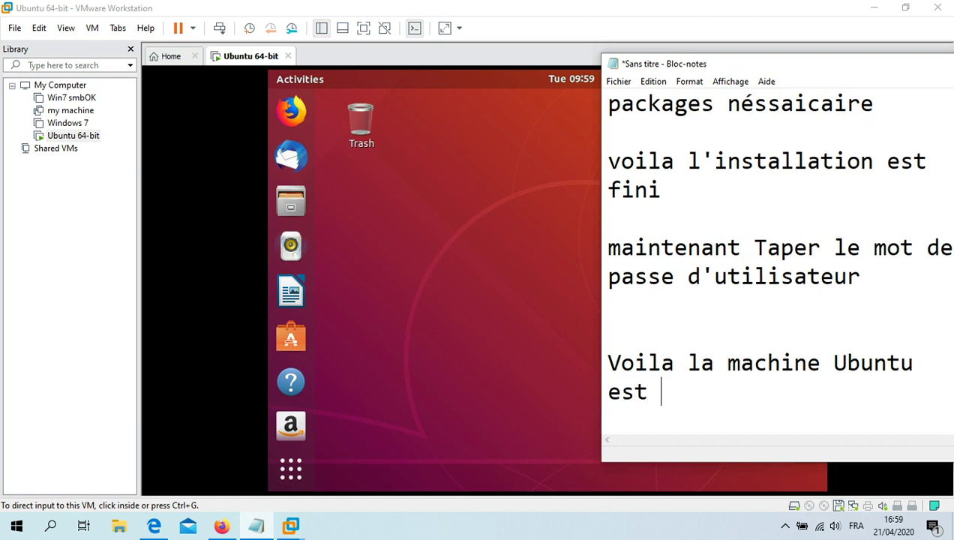
text(rêt)
key(Return)
key(Return)
key(Return)
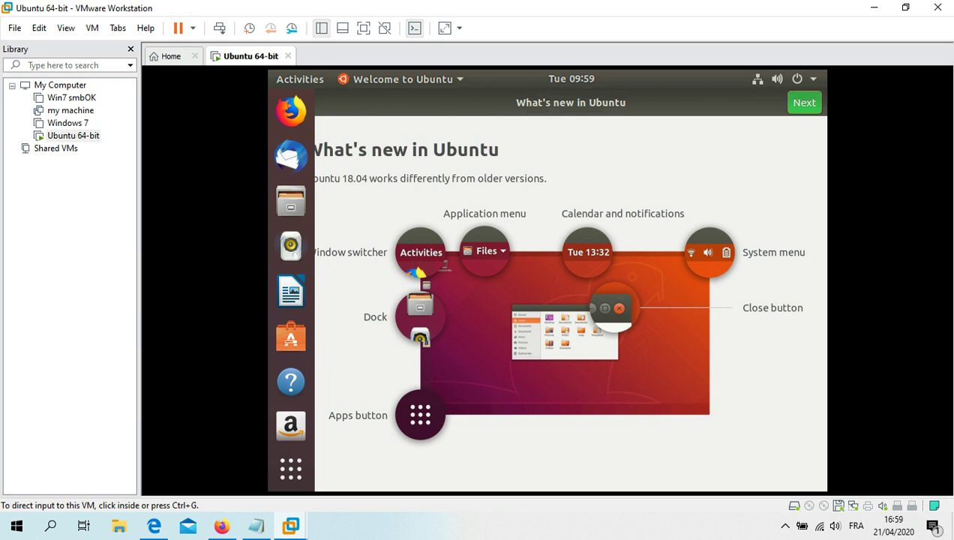
click(804, 103)
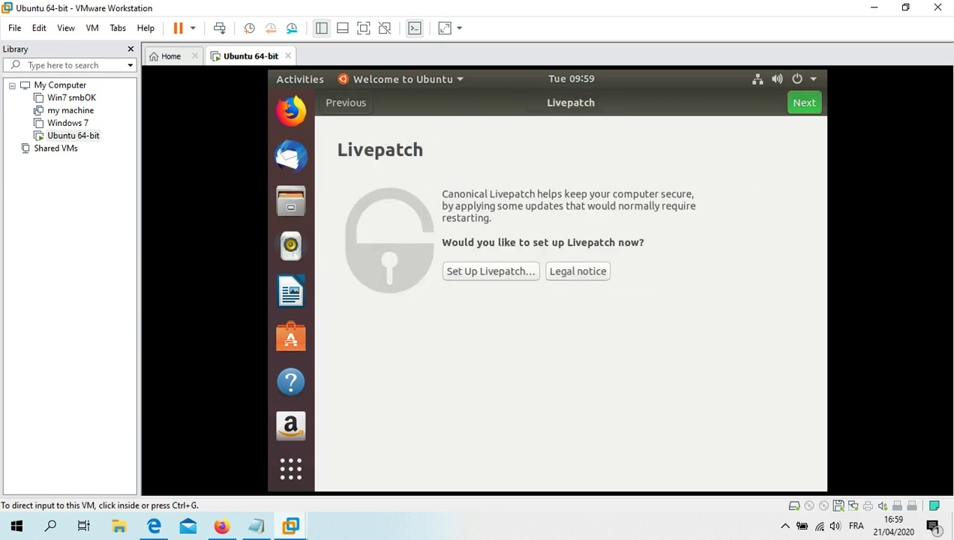
click(804, 102)
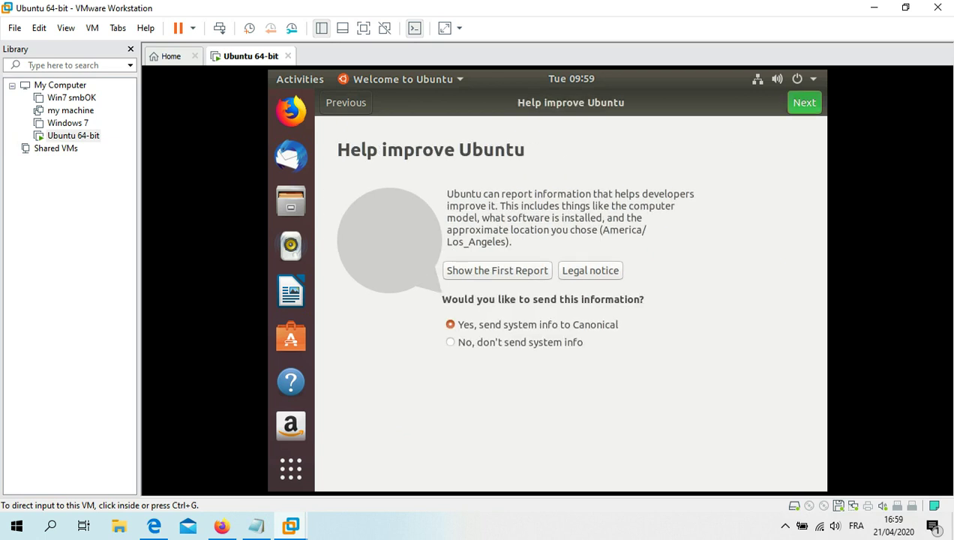